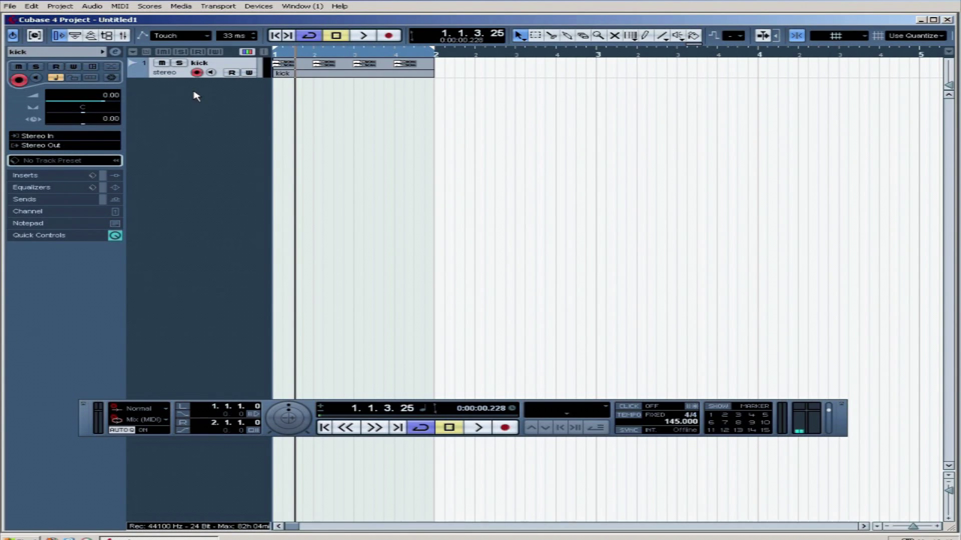
# Step: Add a second audio track and rename it from 'Audio 02' to 'hat'
pyautogui.rightClick(194, 93)
pyautogui.click(222, 97)
pyautogui.click(497, 282)
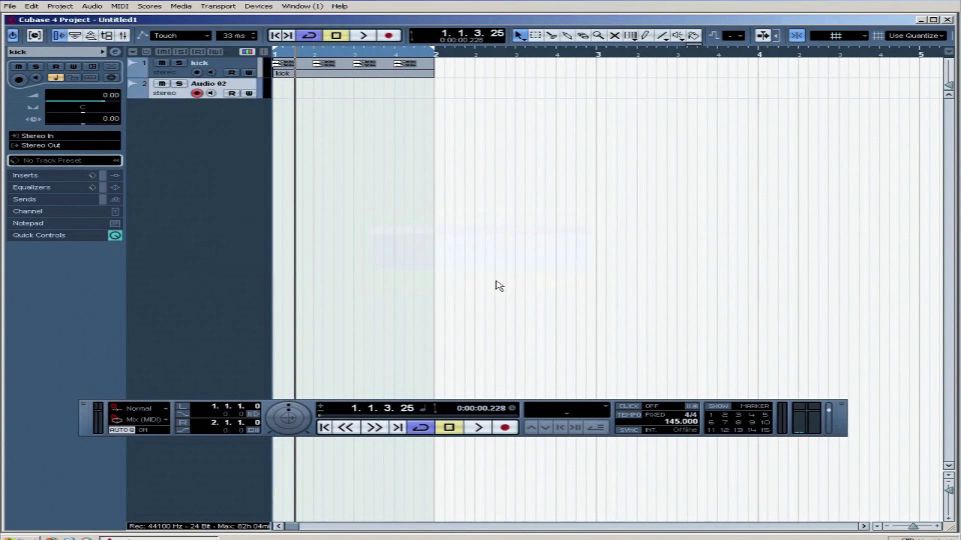
pyautogui.press('Home')
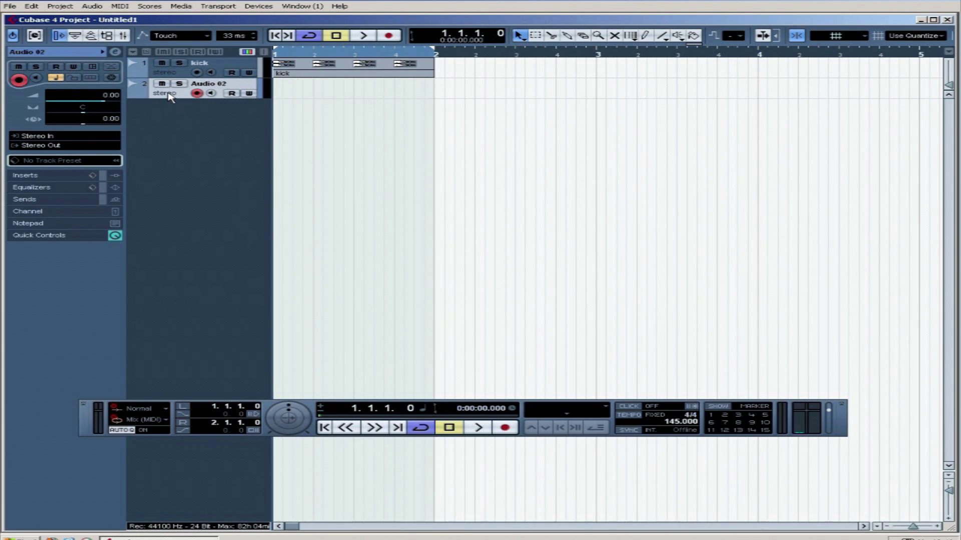
pyautogui.doubleClick(212, 84)
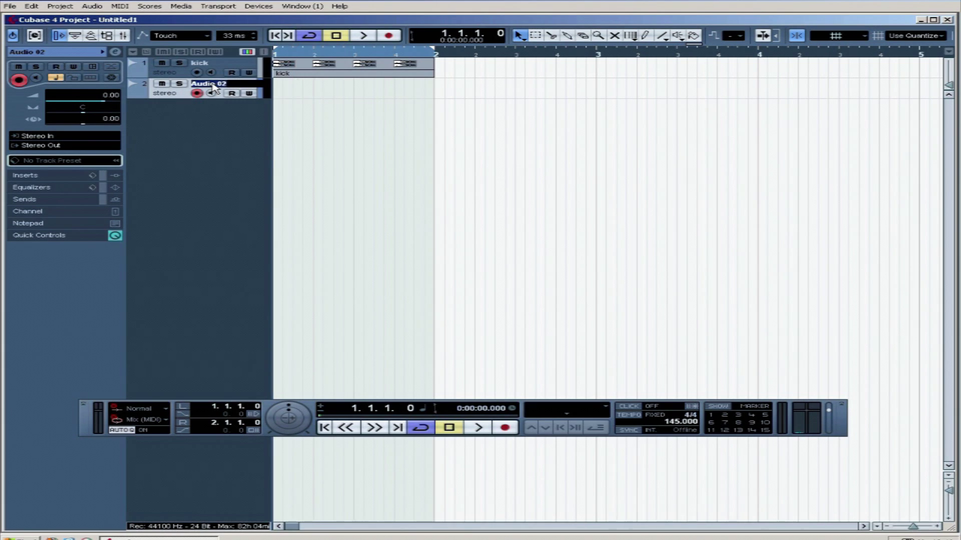
pyautogui.write('hat')
pyautogui.press('Return')
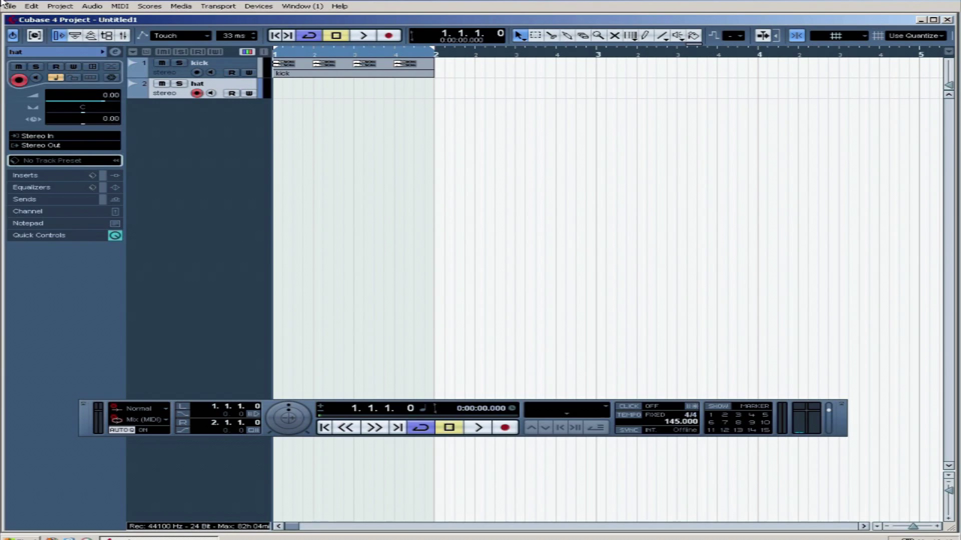
# Step: Import the 'Super 909 Open 2 eq' sample from Sample Pack\Hats onto the hat track
pyautogui.click(6, 6)
pyautogui.moveTo(118, 152)
pyautogui.click(213, 154)
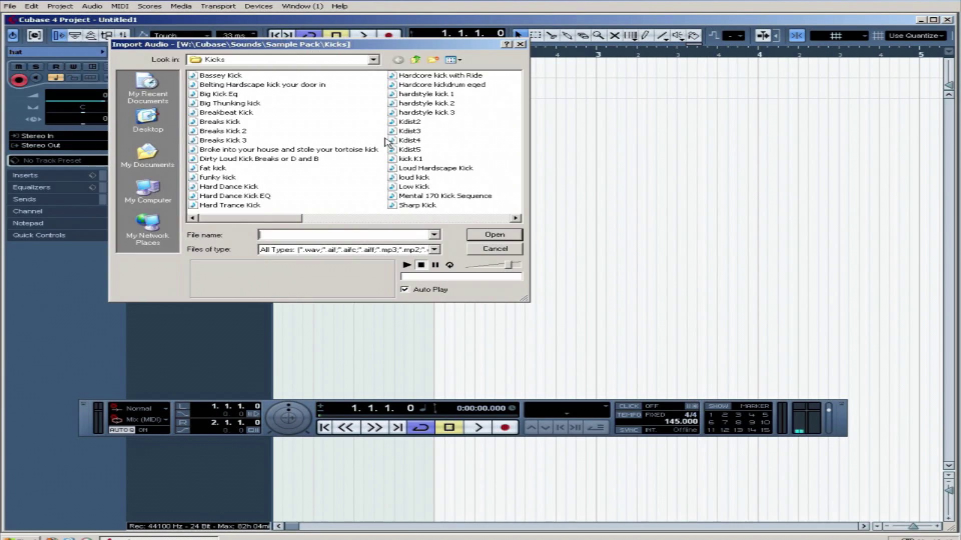
pyautogui.click(416, 59)
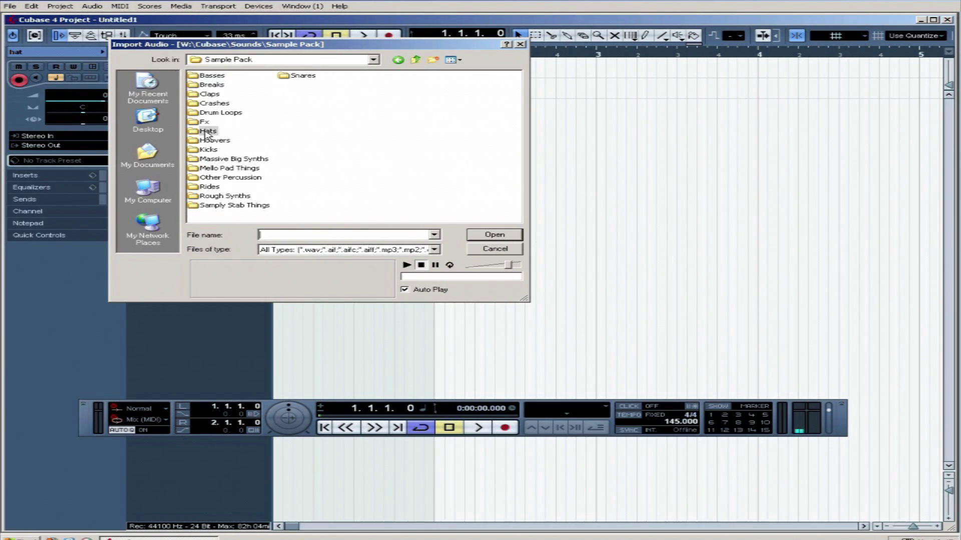
pyautogui.doubleClick(206, 131)
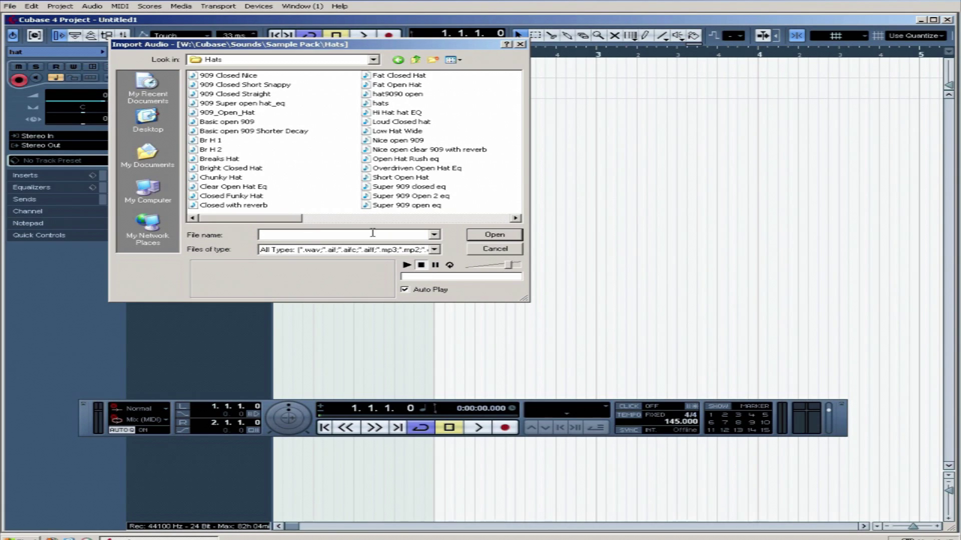
pyautogui.click(429, 206)
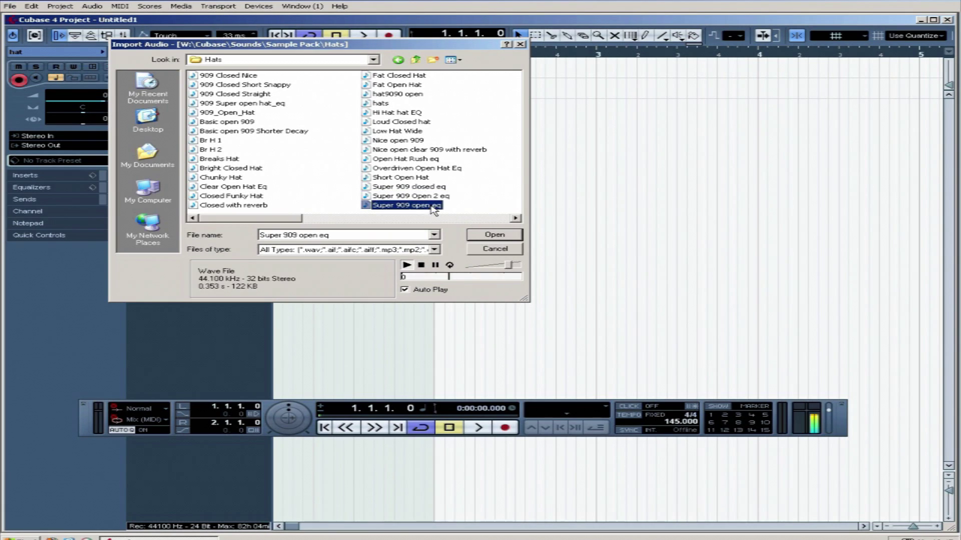
pyautogui.click(433, 198)
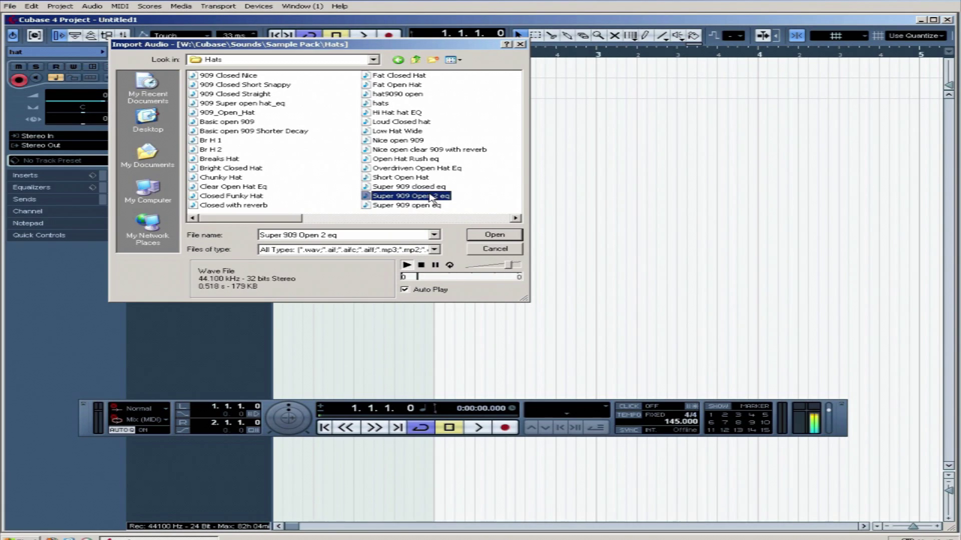
pyautogui.click(494, 235)
# Step: Convert the hat event to a part extended to bar 2, and set snap resolution to Bar
pyautogui.click(507, 321)
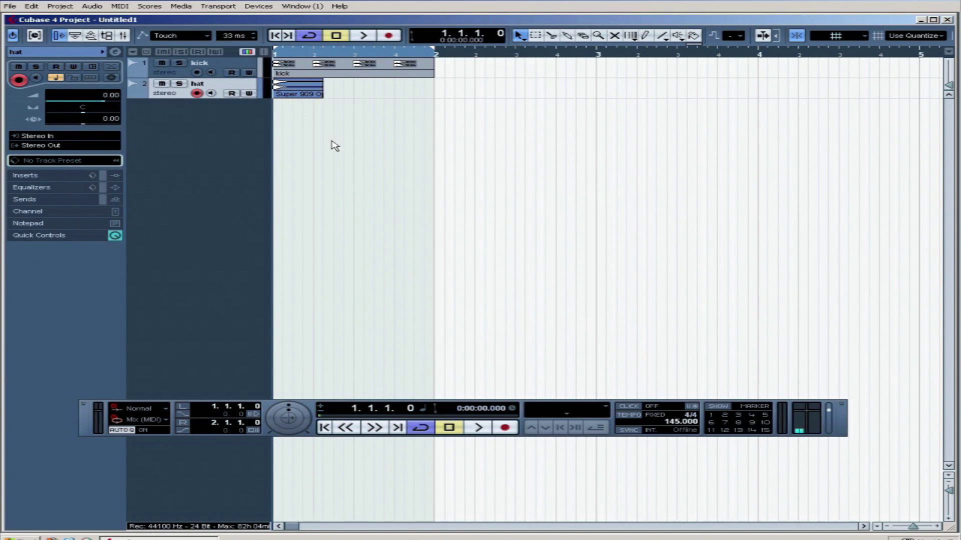
pyautogui.rightClick(308, 95)
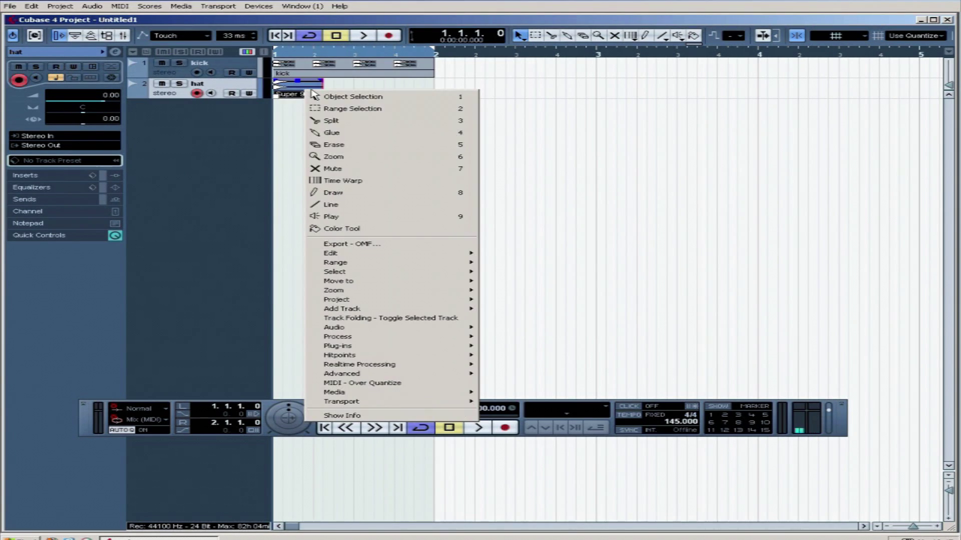
pyautogui.moveTo(444, 327)
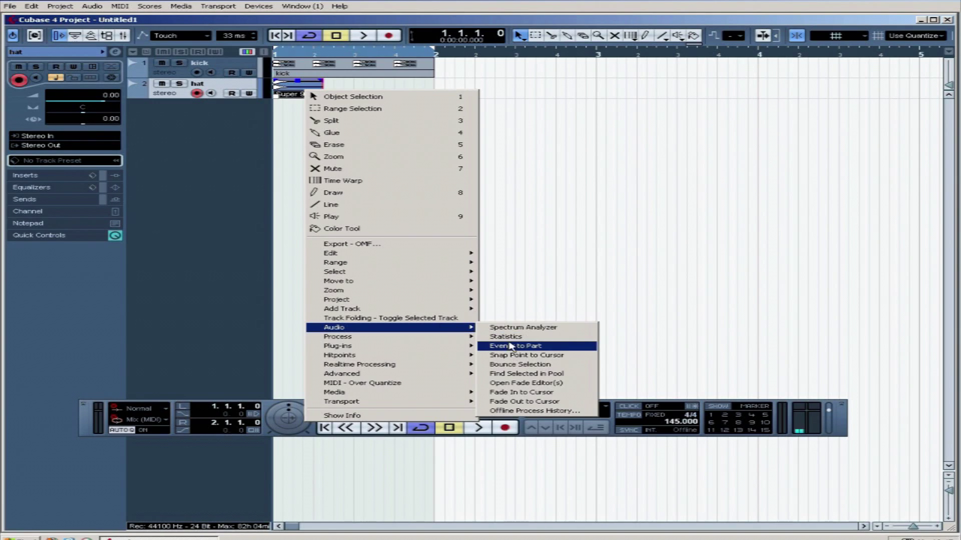
pyautogui.click(515, 346)
pyautogui.moveTo(323, 98); pyautogui.dragTo(433, 99)
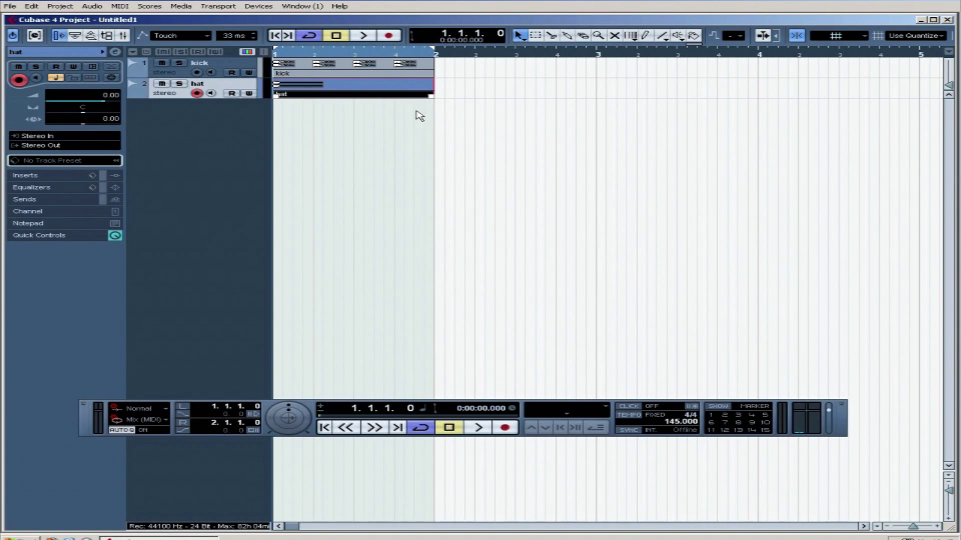
pyautogui.click(910, 36)
pyautogui.click(830, 45)
# Step: Move the hat hit to 1.1.3.0, trim it to 0.0.1.60, add a short fade-out, set volume 0.36 dB
pyautogui.doubleClick(310, 92)
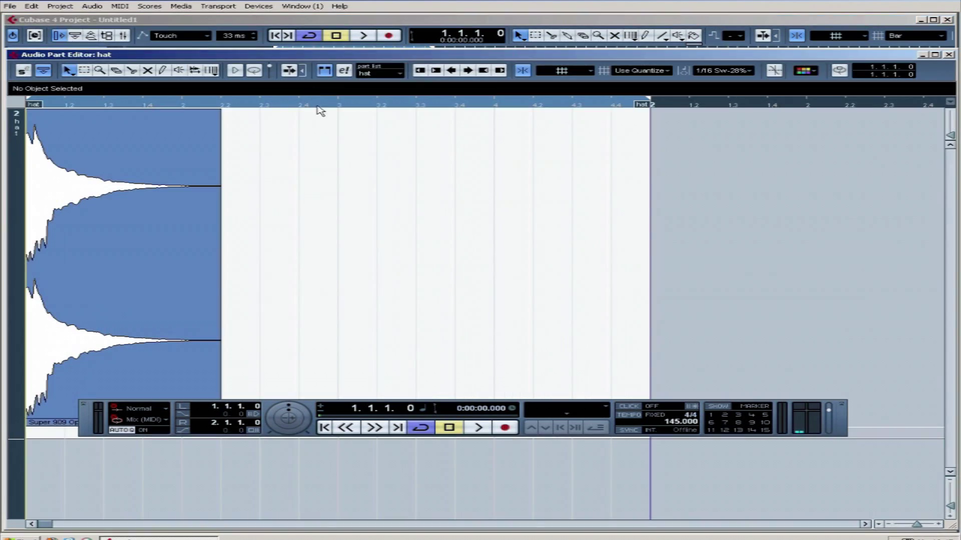
pyautogui.moveTo(96, 249); pyautogui.dragTo(207, 248)
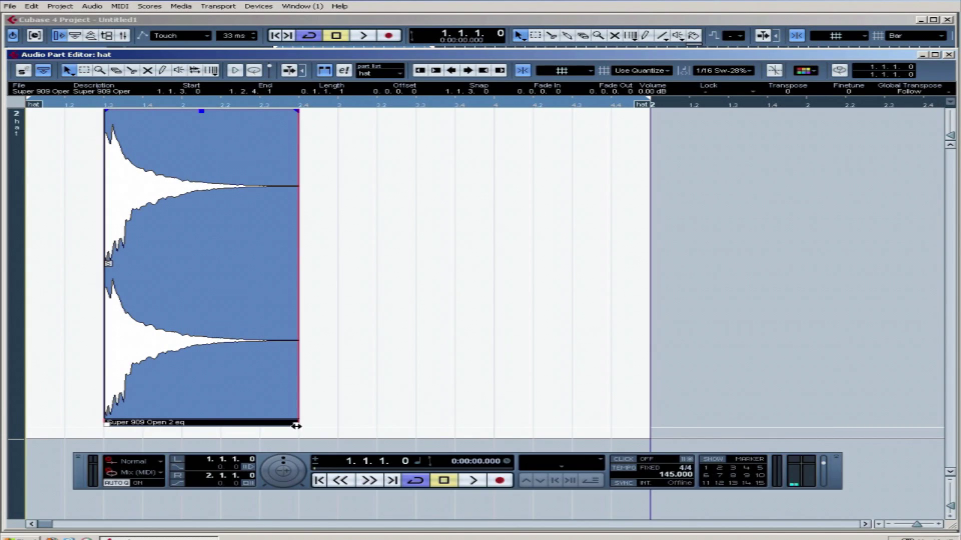
pyautogui.moveTo(296, 426); pyautogui.dragTo(159, 399)
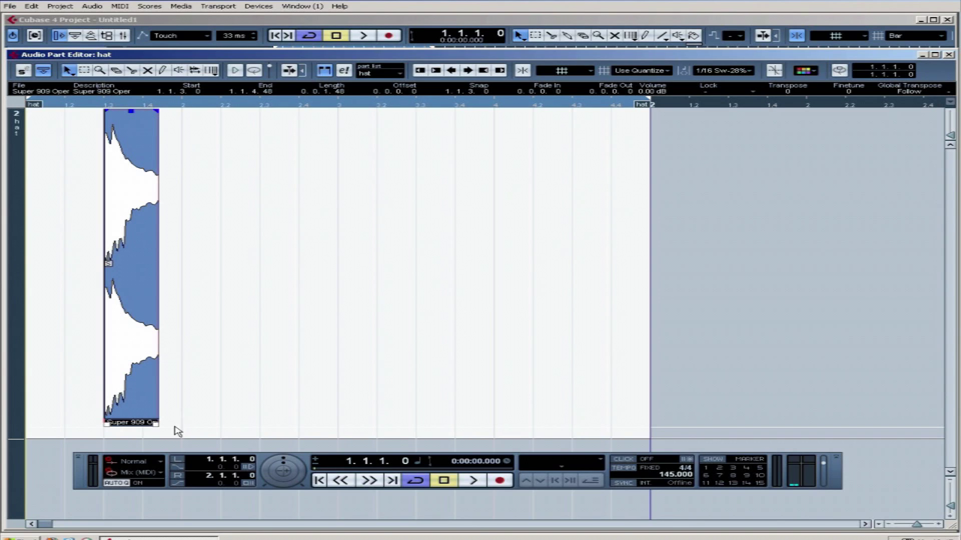
pyautogui.moveTo(156, 424); pyautogui.dragTo(163, 425)
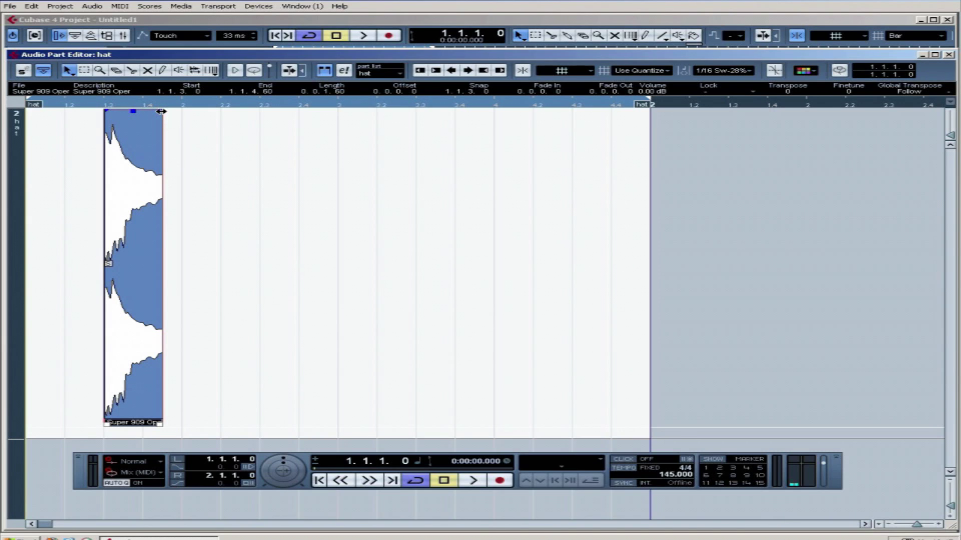
pyautogui.moveTo(161, 111)
pyautogui.mouseDown()
pyautogui.moveTo(169, 116)
pyautogui.moveTo(159, 118)
pyautogui.mouseUp()
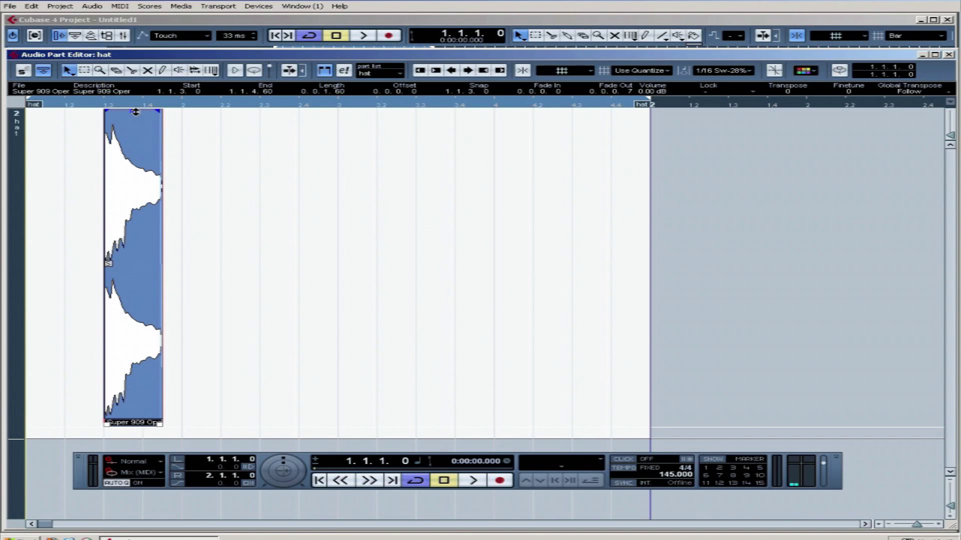
pyautogui.moveTo(135, 111); pyautogui.dragTo(160, 230)
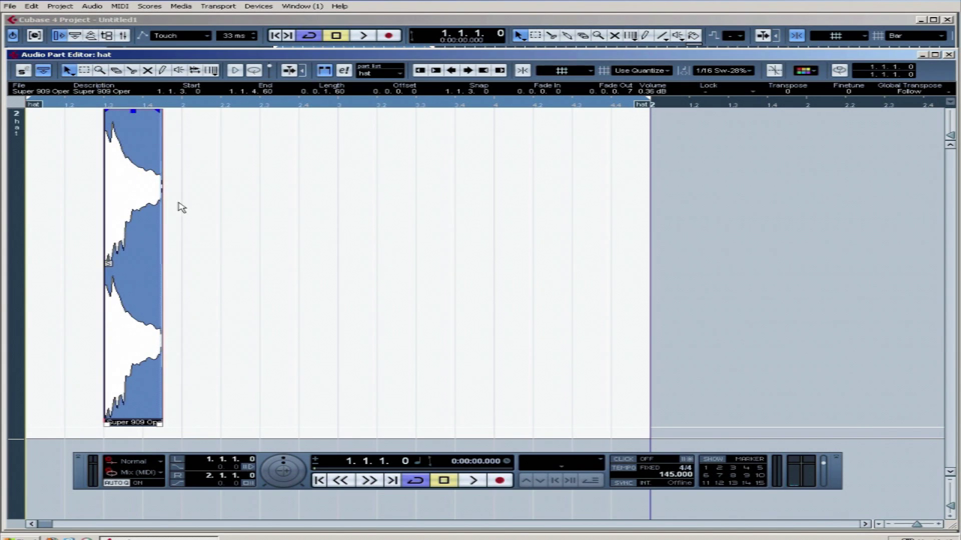
# Step: With snap on, duplicate the hat hit into four evenly spaced copies and close the Part Editor
pyautogui.click(522, 71)
pyautogui.hotkey('ctrl', 'd')
pyautogui.moveTo(184, 223); pyautogui.dragTo(282, 224)
pyautogui.click(425, 230)
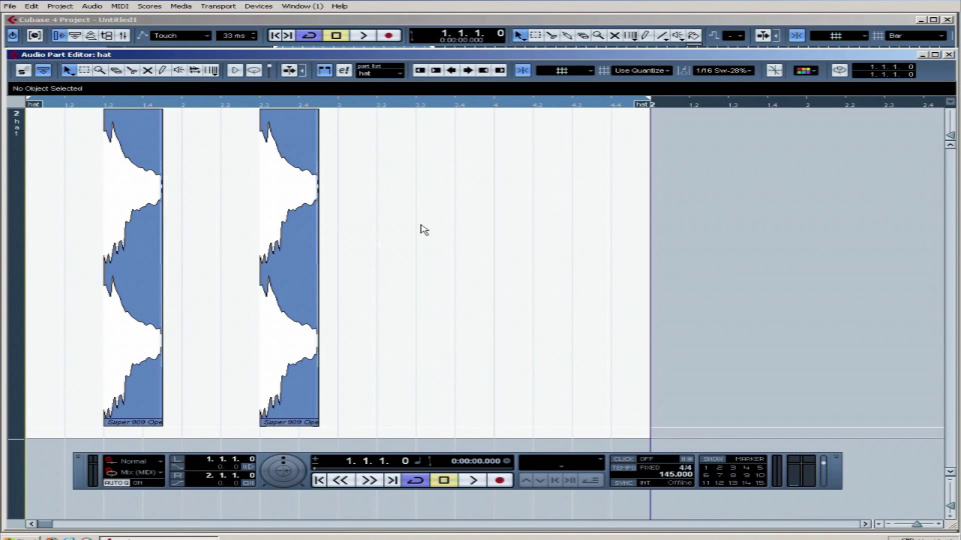
pyautogui.moveTo(424, 231); pyautogui.dragTo(103, 282)
pyautogui.hotkey('ctrl', 'd')
pyautogui.moveTo(354, 240); pyautogui.dragTo(438, 242)
pyautogui.click(350, 260)
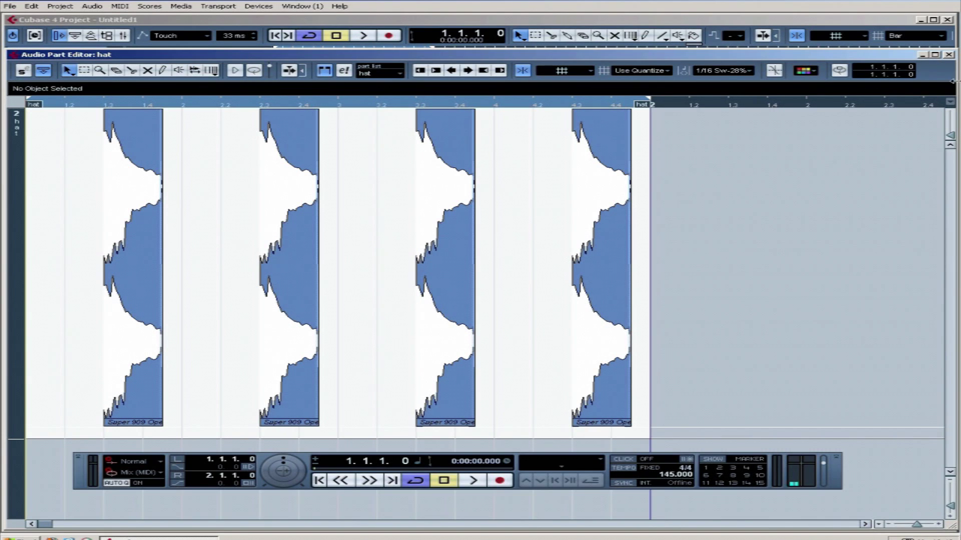
pyautogui.click(949, 54)
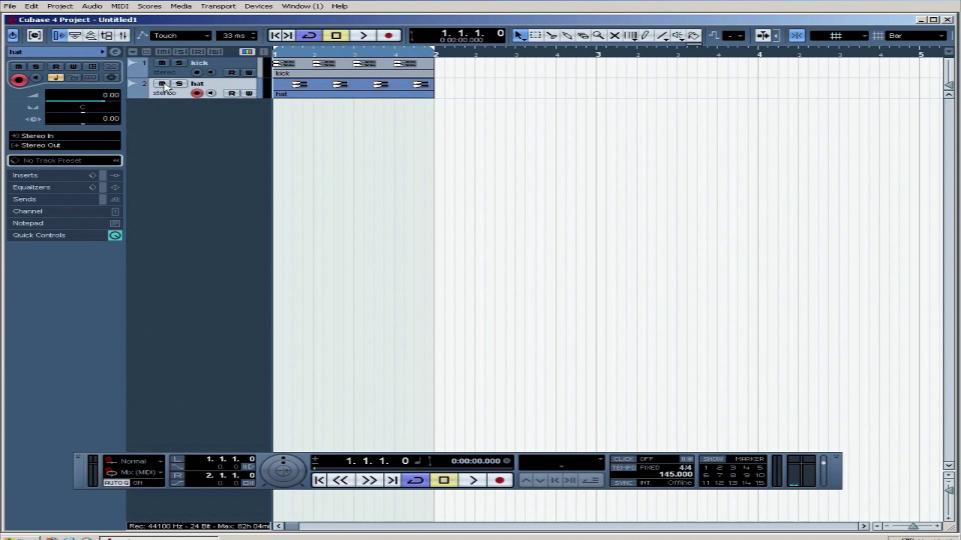
# Step: Mute then unmute the hat track, and solo the kick track
pyautogui.click(214, 65)
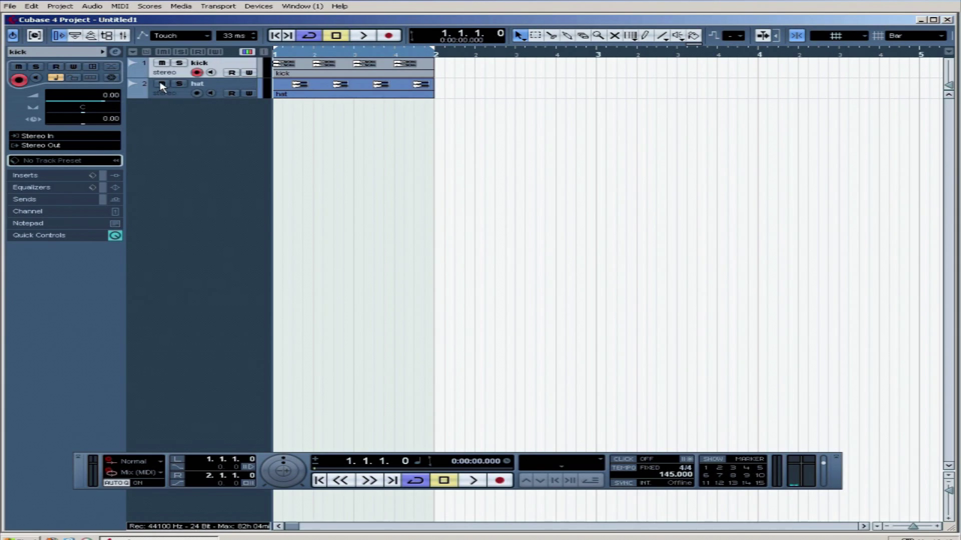
pyautogui.click(217, 86)
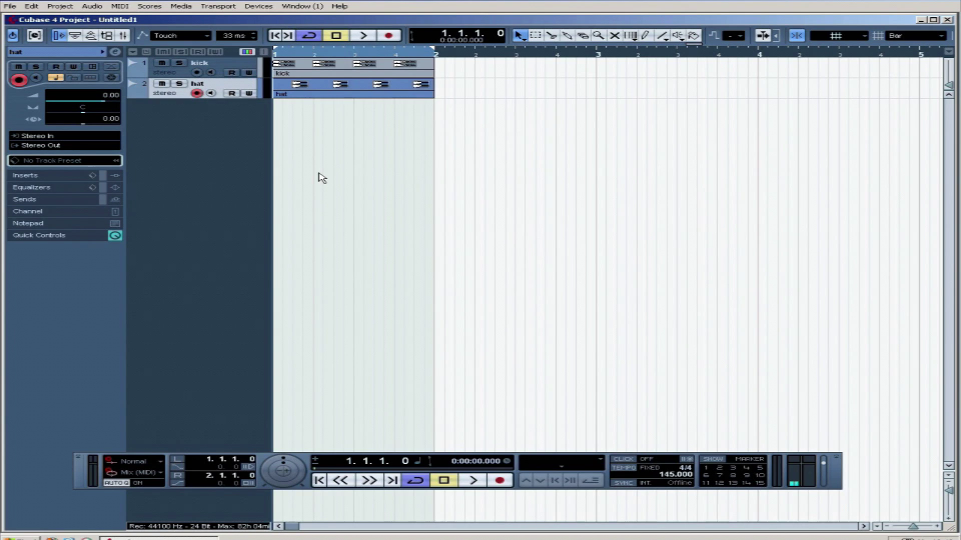
pyautogui.click(161, 84)
pyautogui.click(161, 84)
pyautogui.click(179, 64)
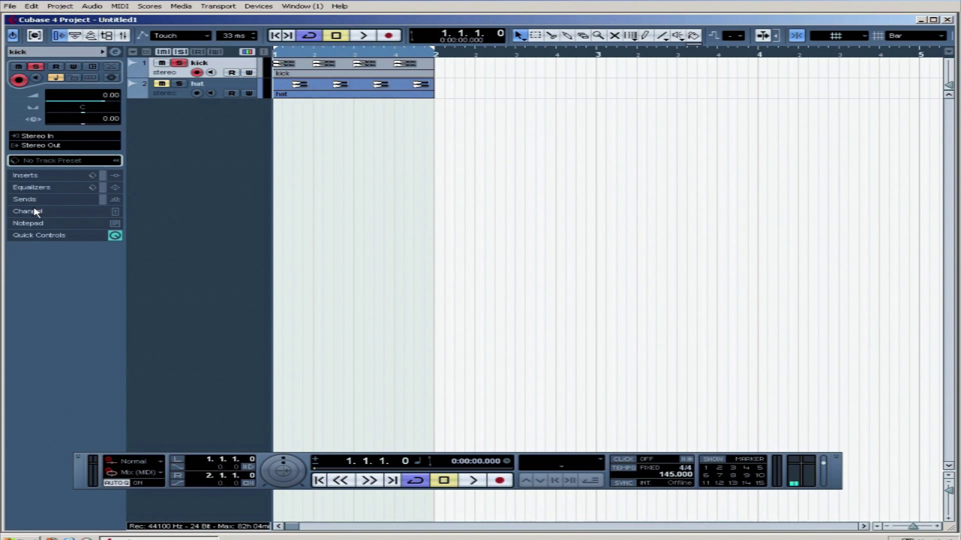
# Step: Set the kick's channel fader to about -7.3 dB while listening, then unsolo the kick
pyautogui.click(115, 212)
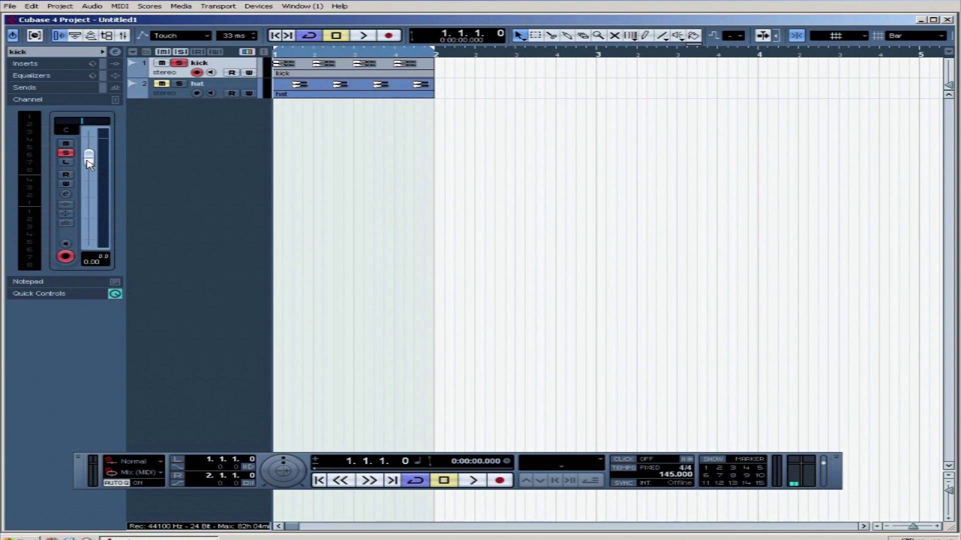
pyautogui.moveTo(89, 162); pyautogui.dragTo(92, 191)
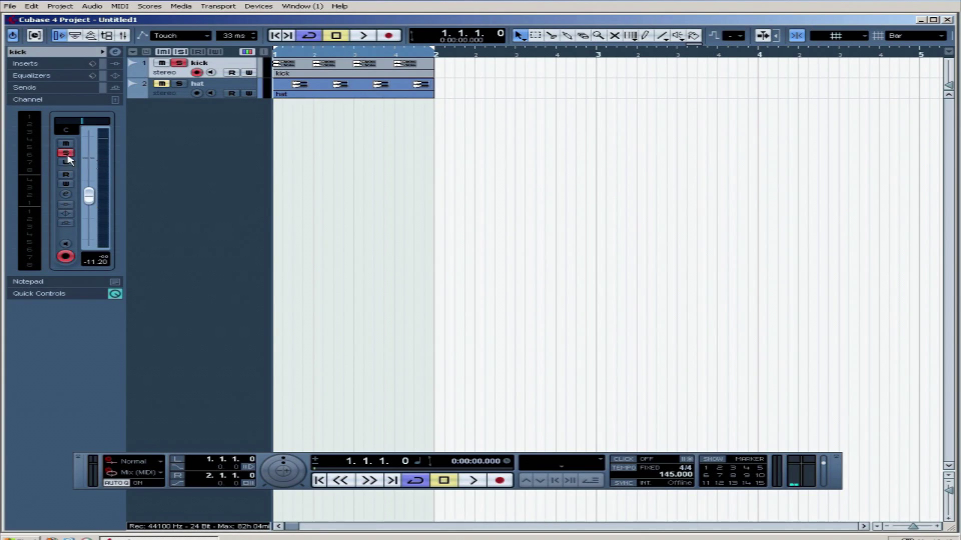
pyautogui.press('space')
pyautogui.moveTo(89, 195); pyautogui.dragTo(89, 188)
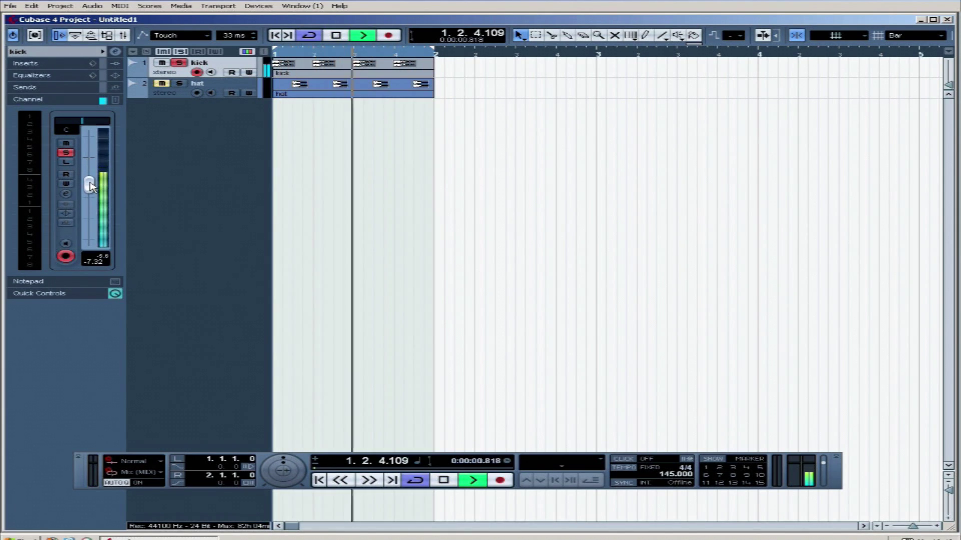
pyautogui.click(66, 153)
pyautogui.press('space')
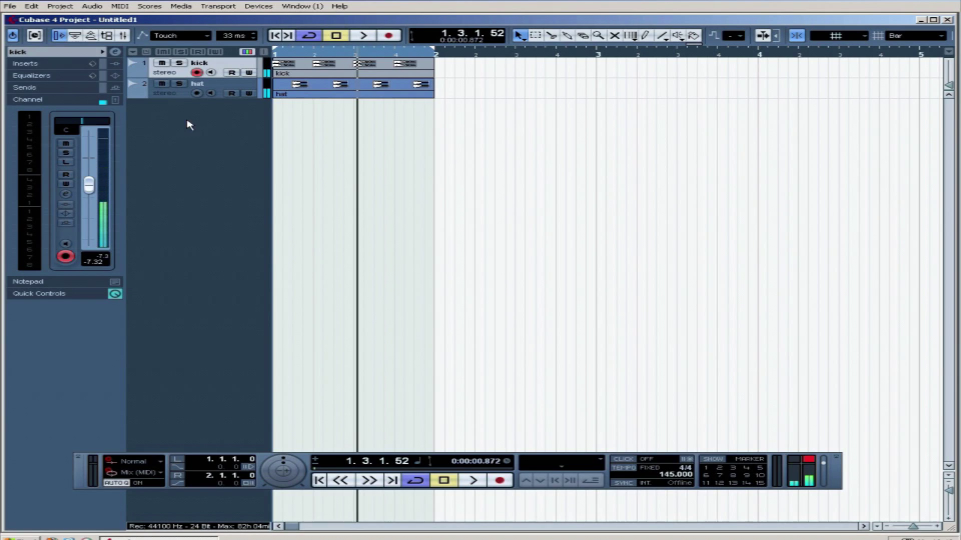
# Step: Set the hat's channel fader to about -12.79 dB during playback, then return to the start
pyautogui.click(220, 91)
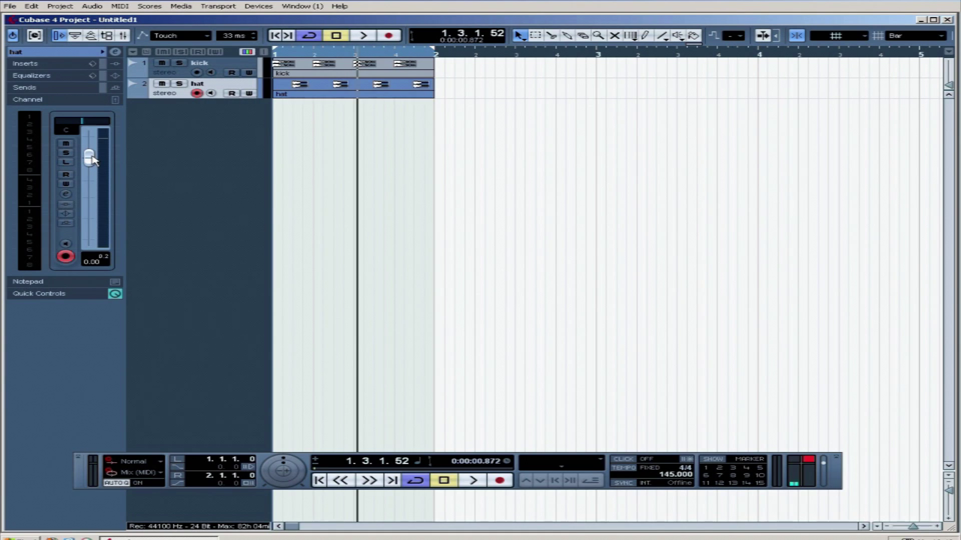
pyautogui.moveTo(92, 160); pyautogui.dragTo(96, 290)
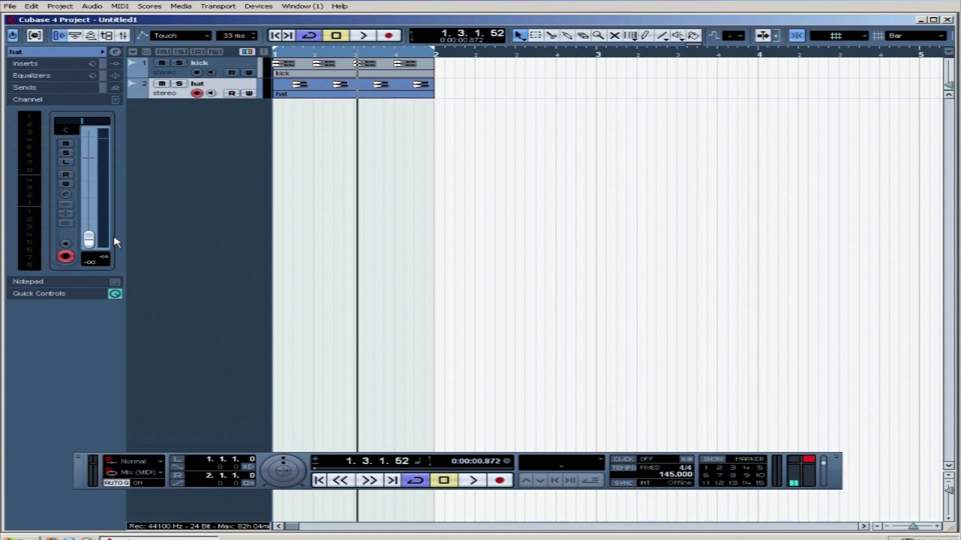
pyautogui.press('space')
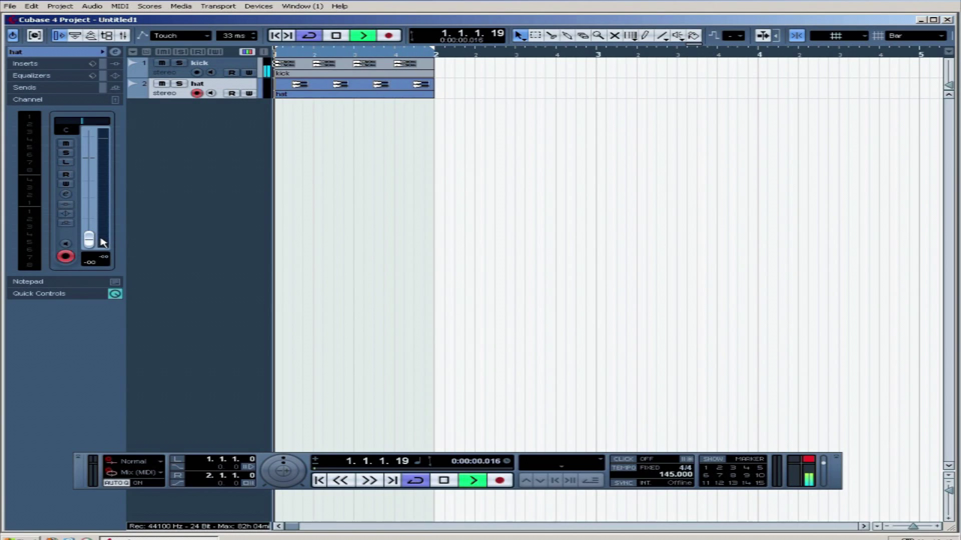
pyautogui.moveTo(91, 240); pyautogui.dragTo(89, 205)
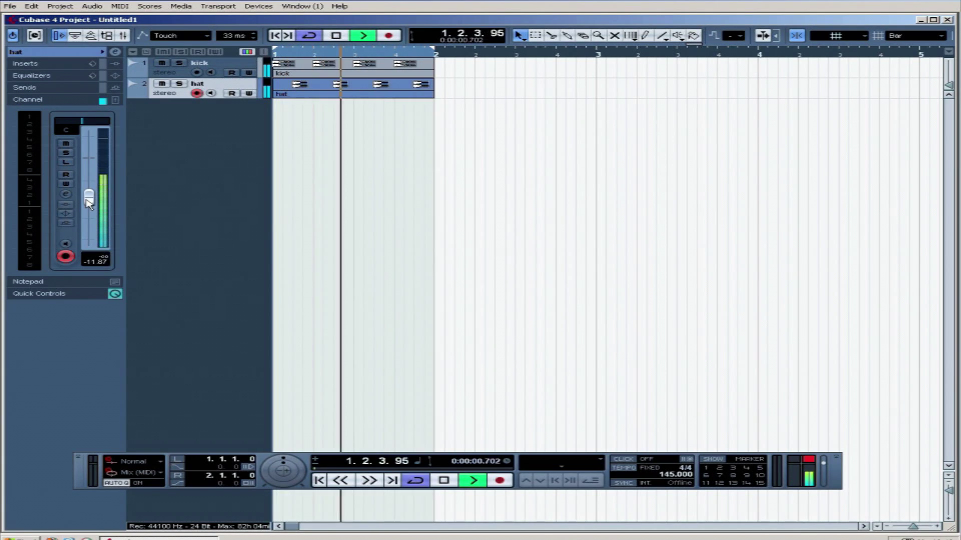
pyautogui.press('space')
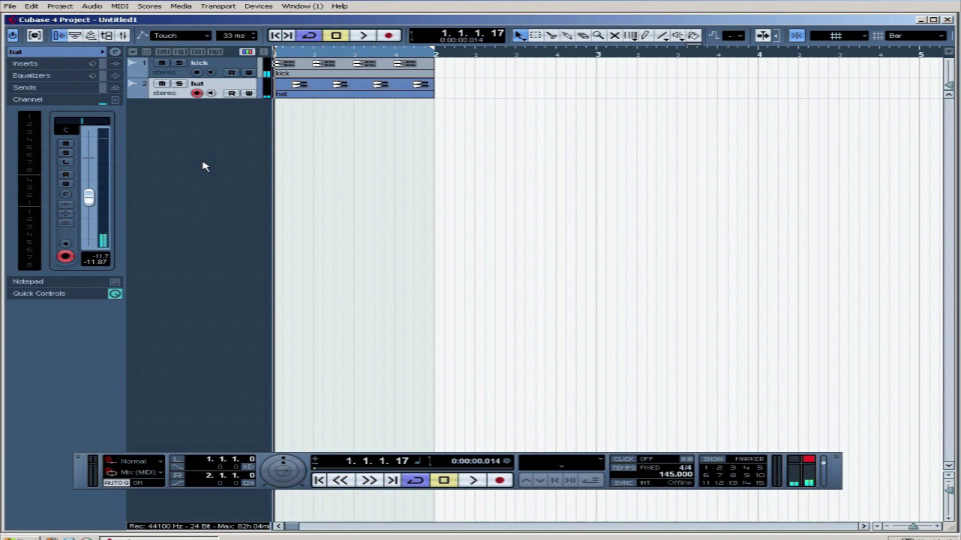
pyautogui.moveTo(90, 197); pyautogui.dragTo(90, 201)
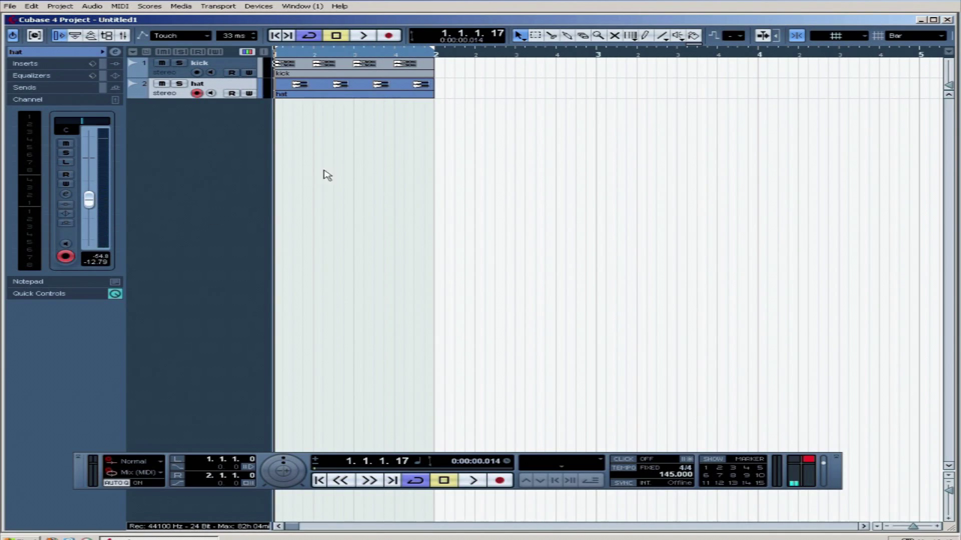
pyautogui.press('Home')
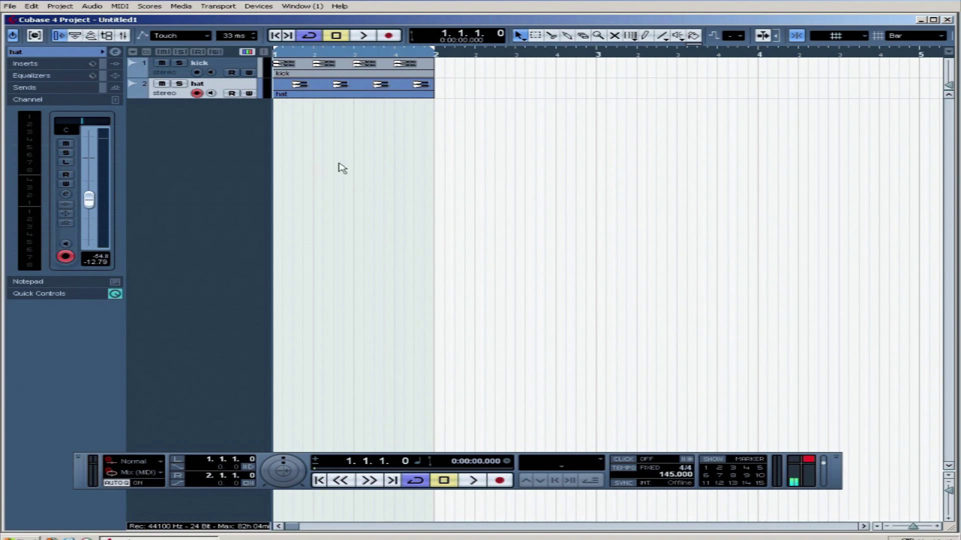
# Step: Add a third stereo audio track and name it 'clap'
pyautogui.rightClick(225, 129)
pyautogui.click(266, 125)
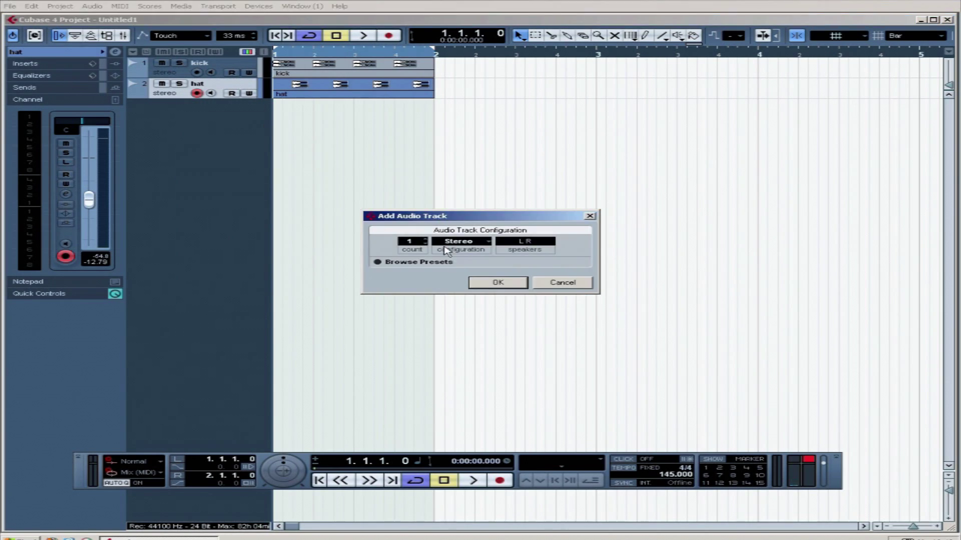
pyautogui.click(496, 283)
pyautogui.doubleClick(214, 106)
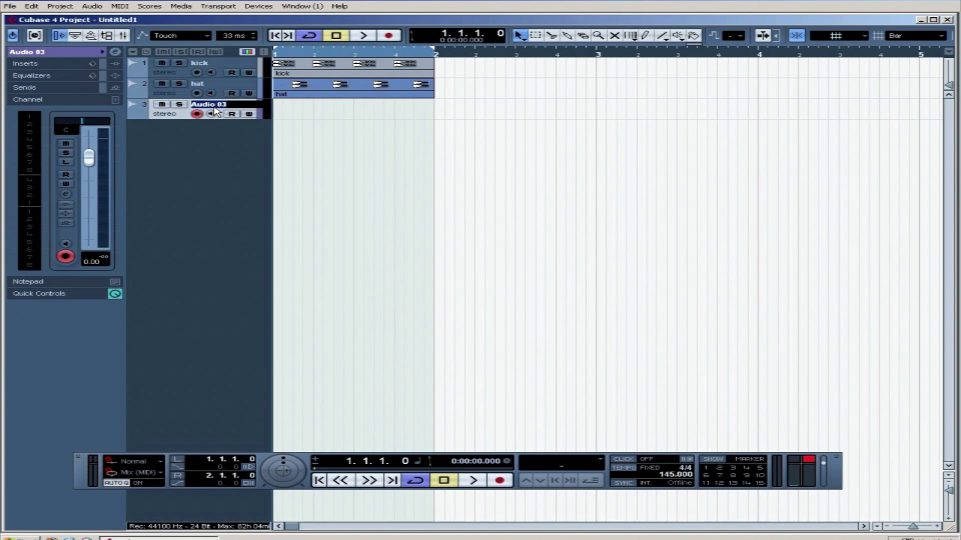
pyautogui.write('clap')
pyautogui.press('Return')
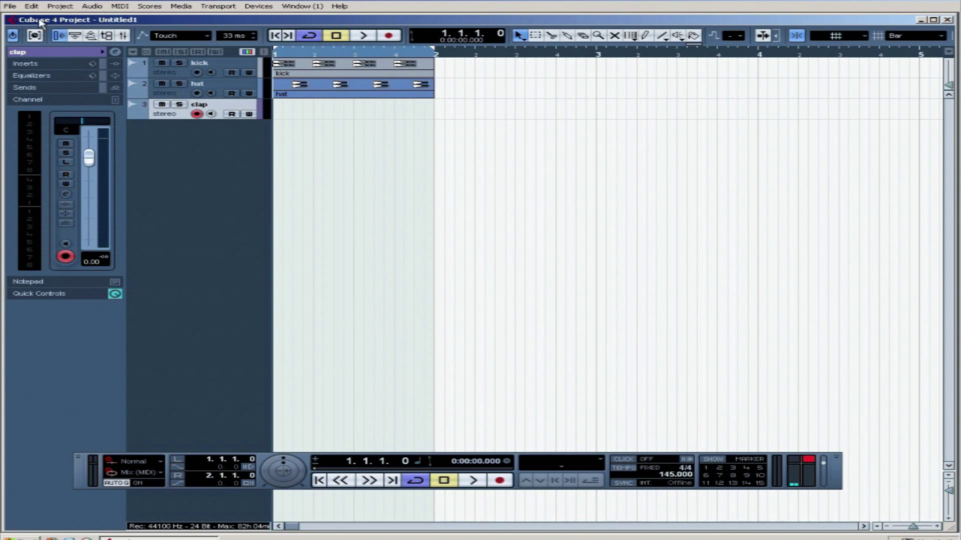
# Step: Audition clap samples in Sample Pack\Claps and import 'Wide loud Reverb Clap'
pyautogui.click(10, 6)
pyautogui.moveTo(143, 153)
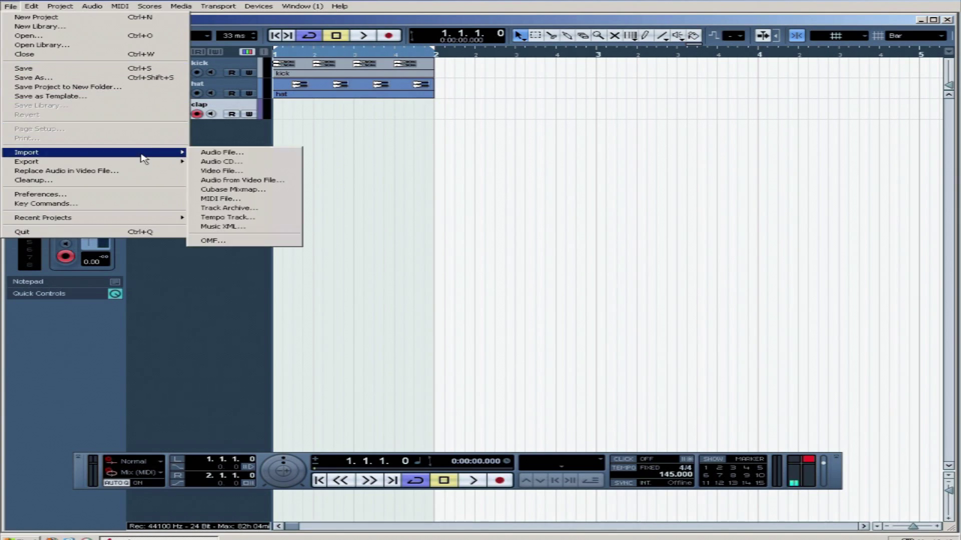
pyautogui.click(214, 153)
pyautogui.click(417, 60)
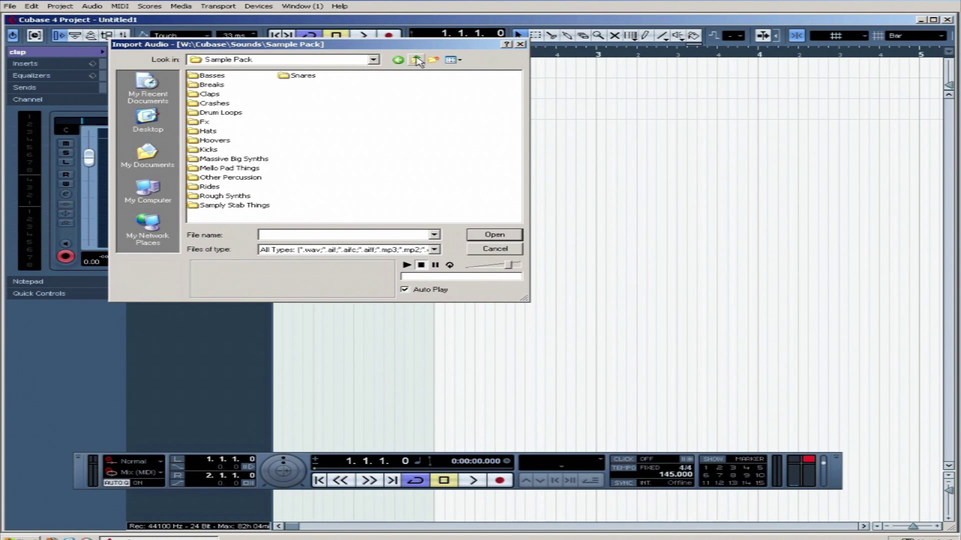
pyautogui.doubleClick(212, 93)
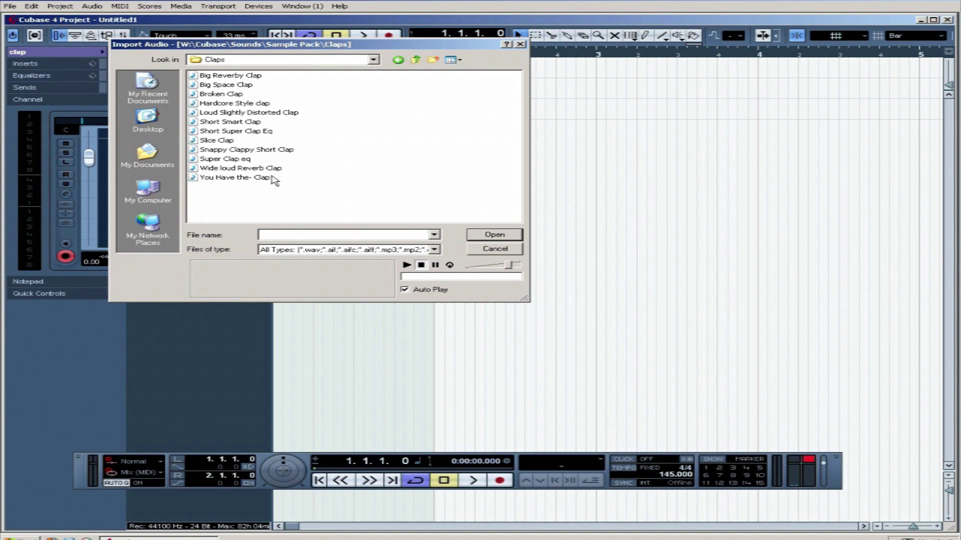
pyautogui.click(241, 179)
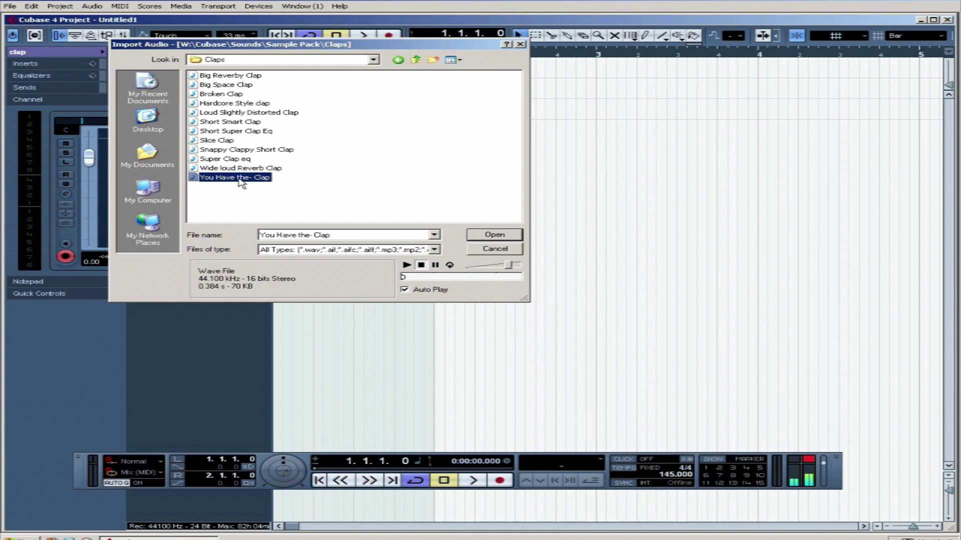
pyautogui.click(233, 170)
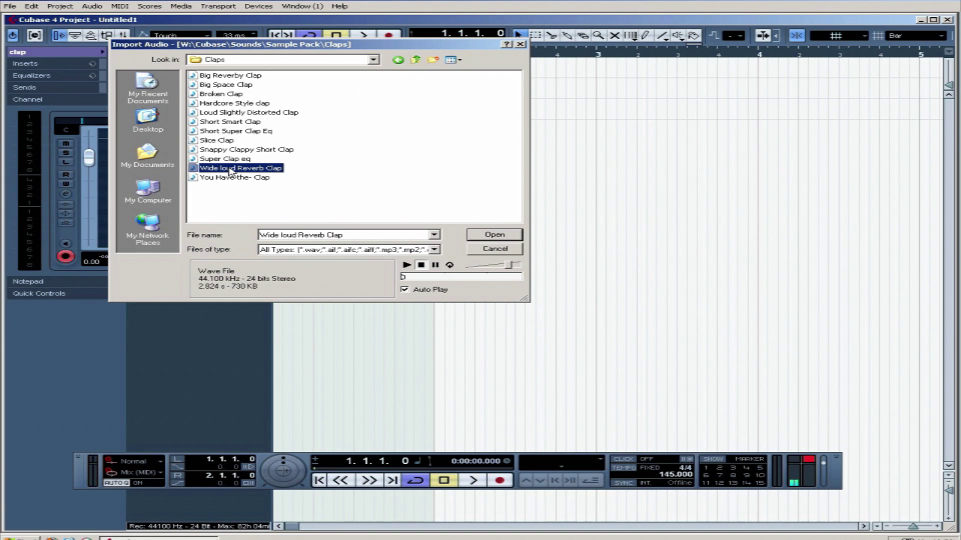
pyautogui.click(232, 179)
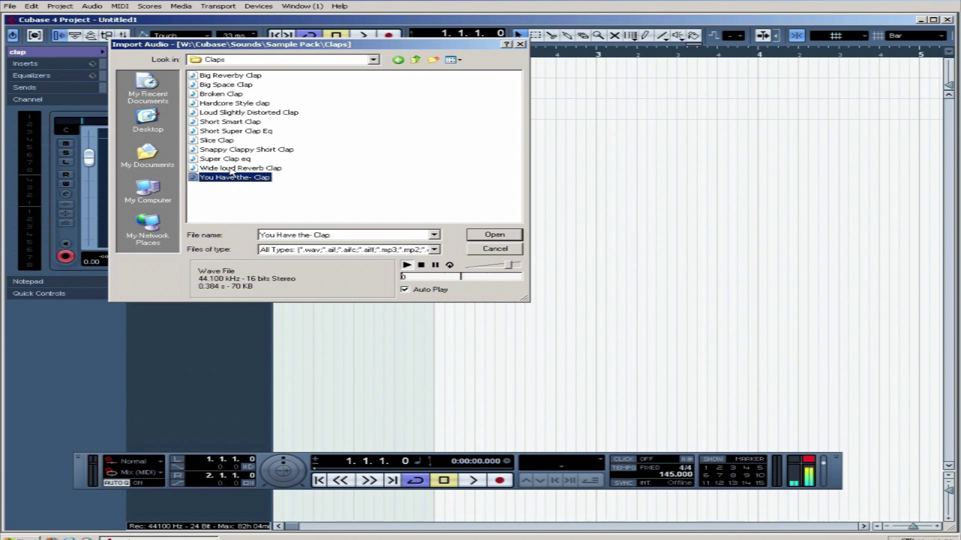
pyautogui.press('Up')
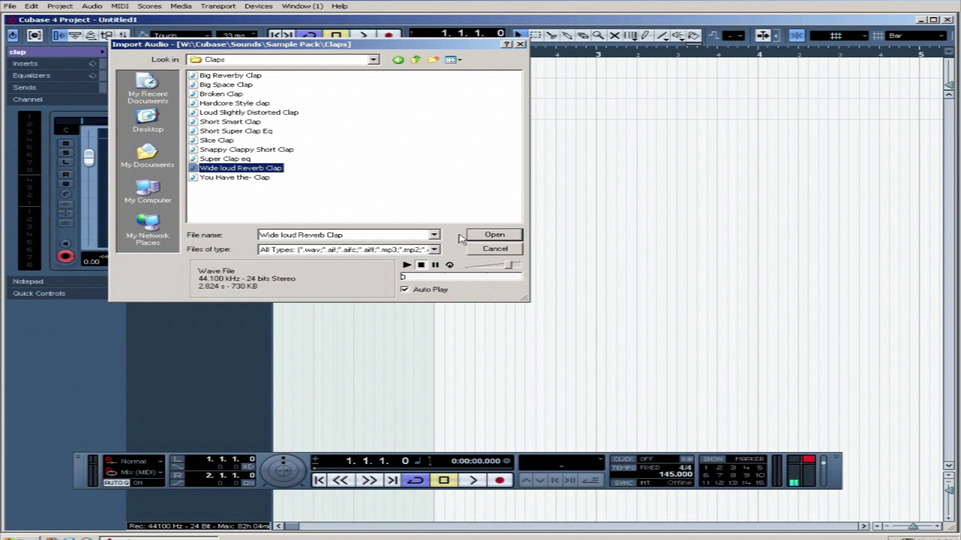
pyautogui.click(494, 236)
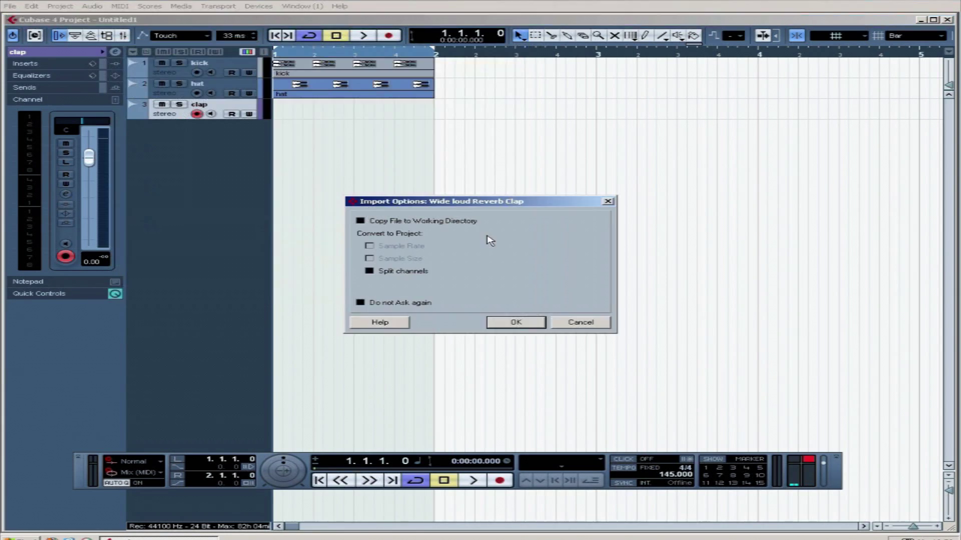
# Step: Import the clap, cut it at bar 2, delete the remainder, and convert it to a part
pyautogui.click(506, 322)
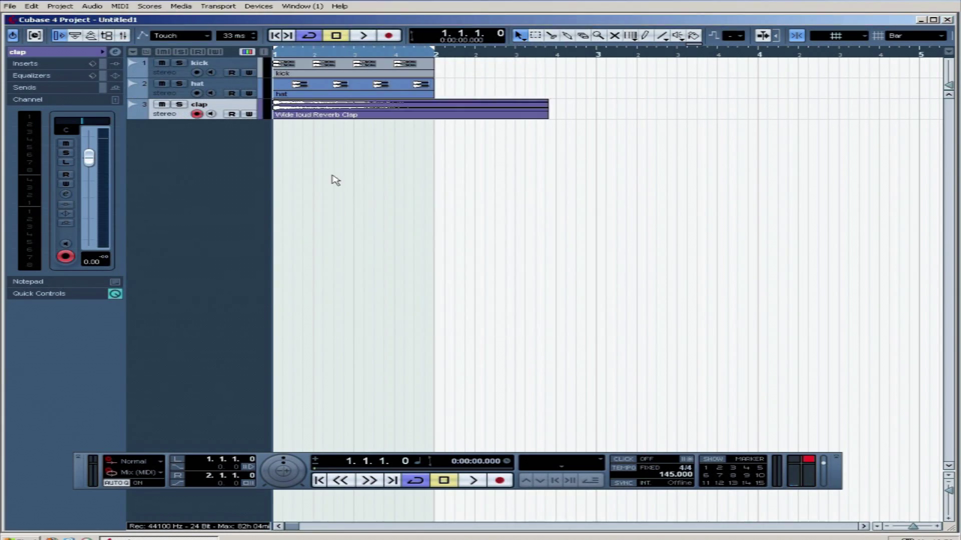
pyautogui.click(350, 118)
pyautogui.press('3')
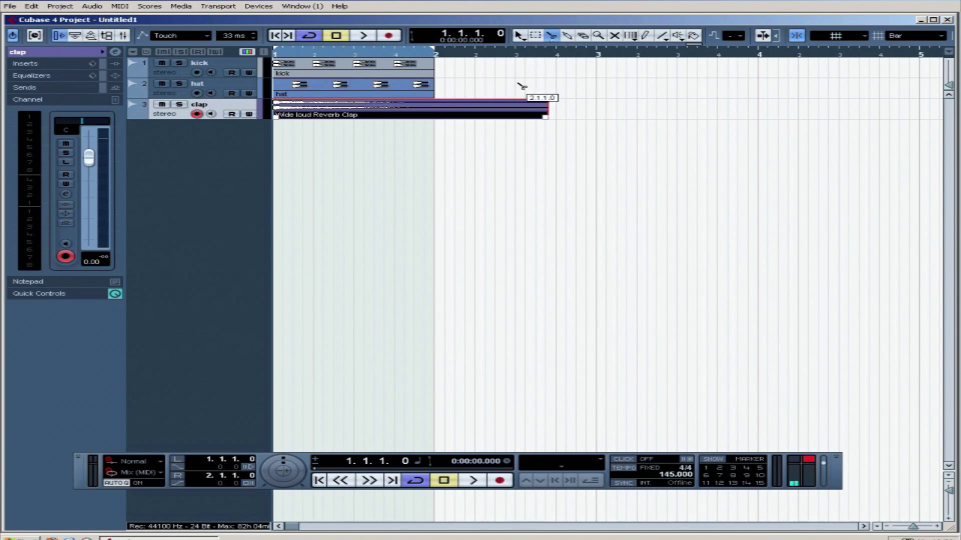
pyautogui.click(441, 111)
pyautogui.press('1')
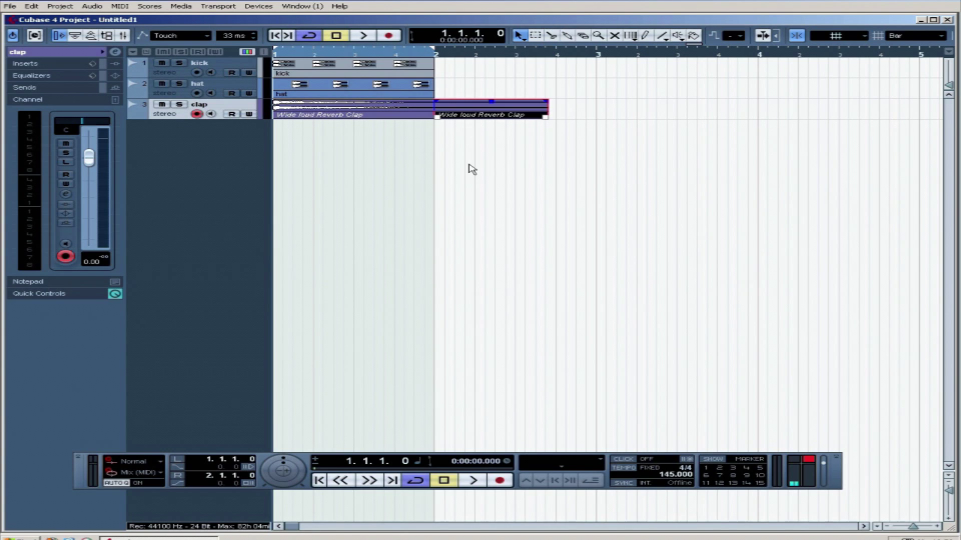
pyautogui.press('Delete')
pyautogui.click(379, 113)
pyautogui.rightClick(381, 118)
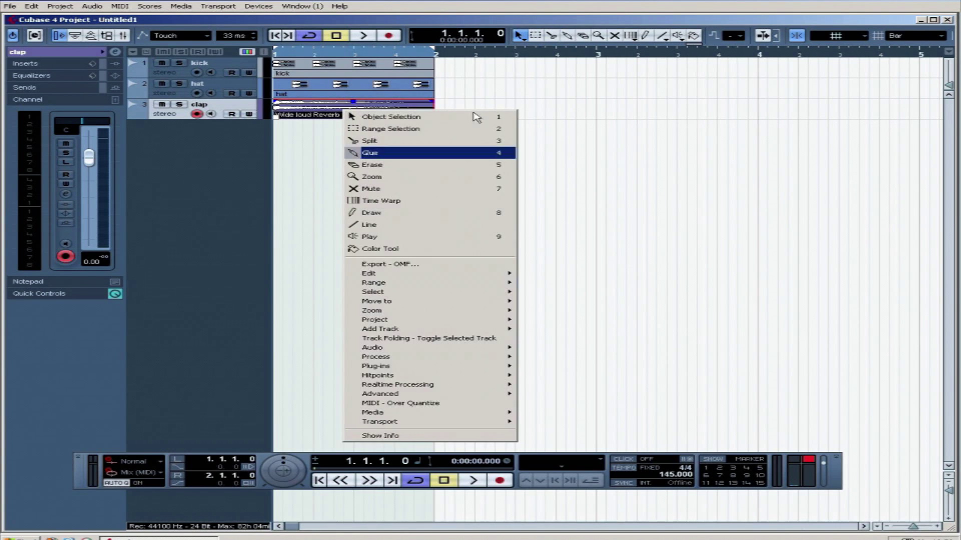
pyautogui.moveTo(479, 349)
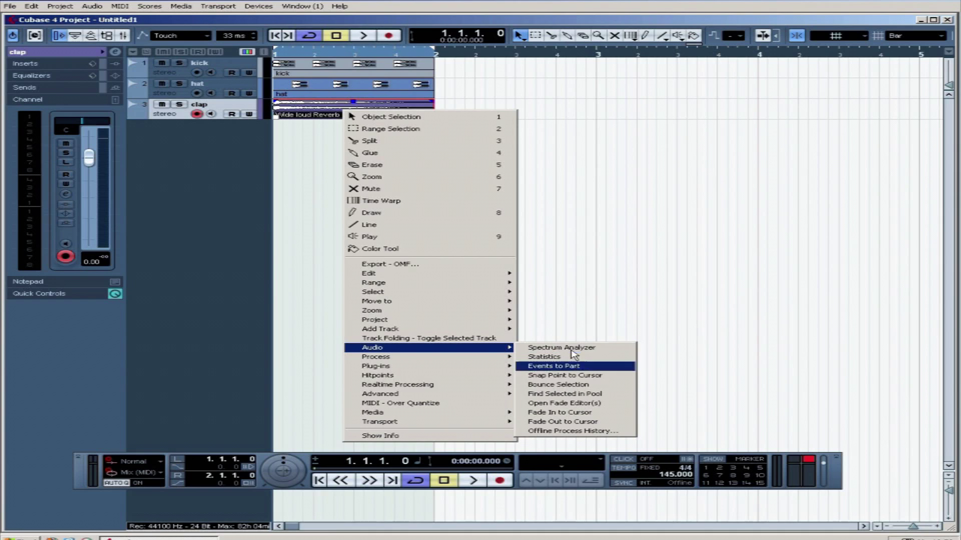
pyautogui.click(573, 366)
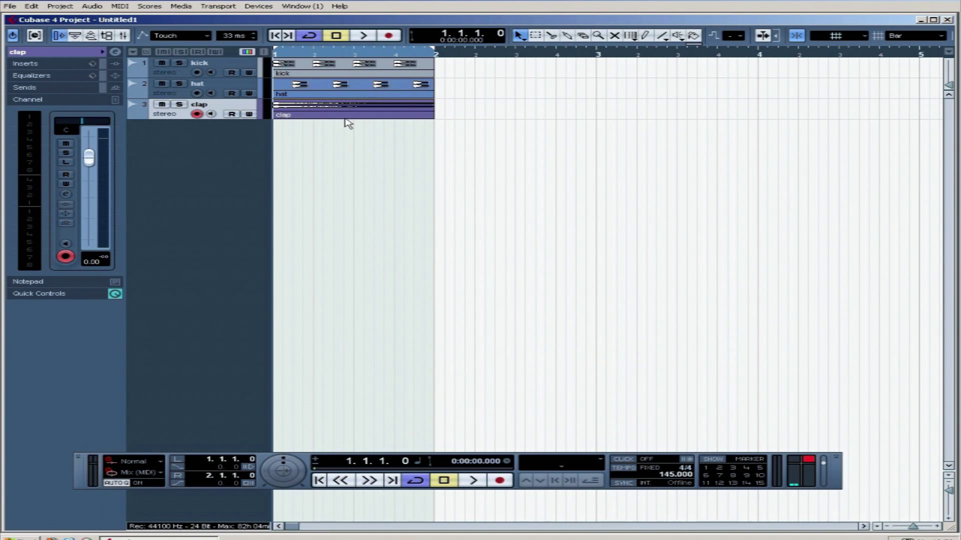
# Step: In the clap part, cut off the reverb tail and move the short clap onto beat 2
pyautogui.doubleClick(333, 110)
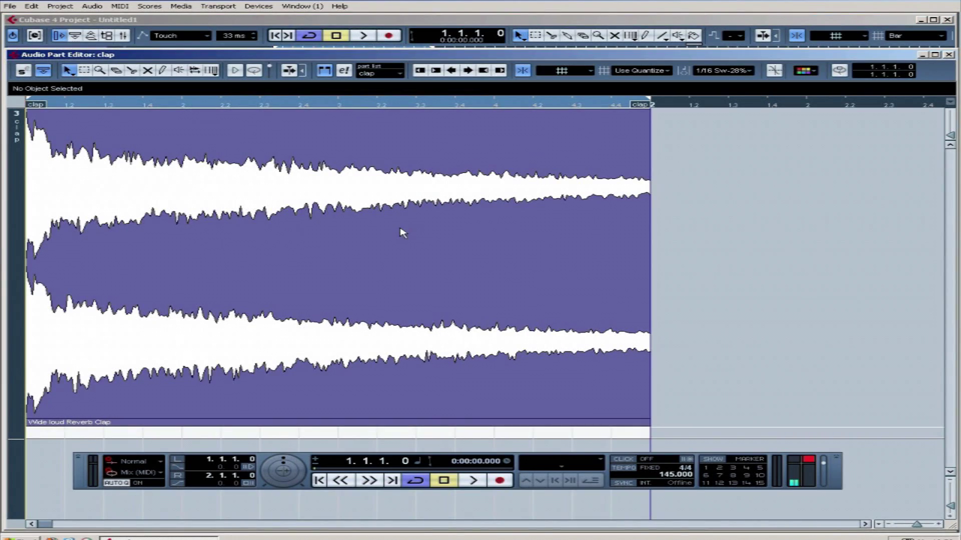
pyautogui.press('3')
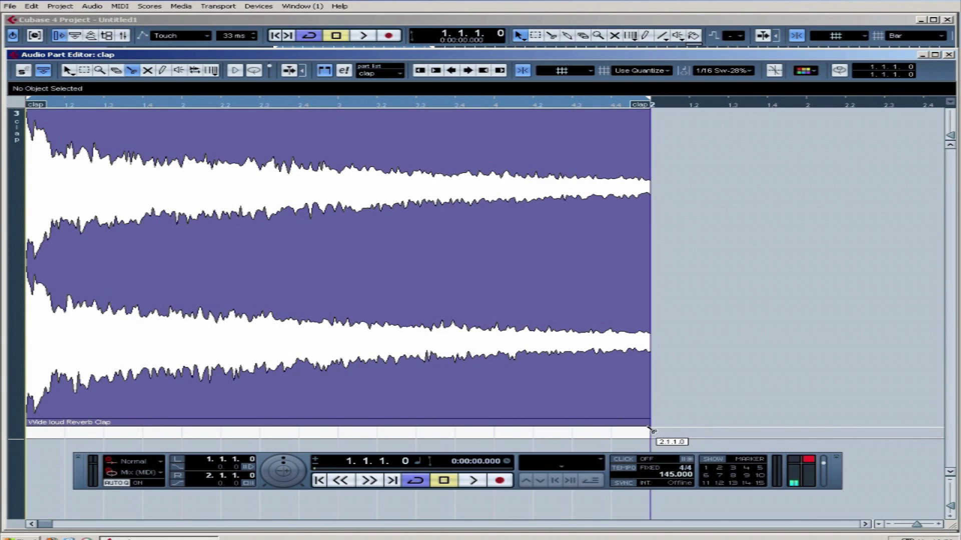
pyautogui.click(103, 210)
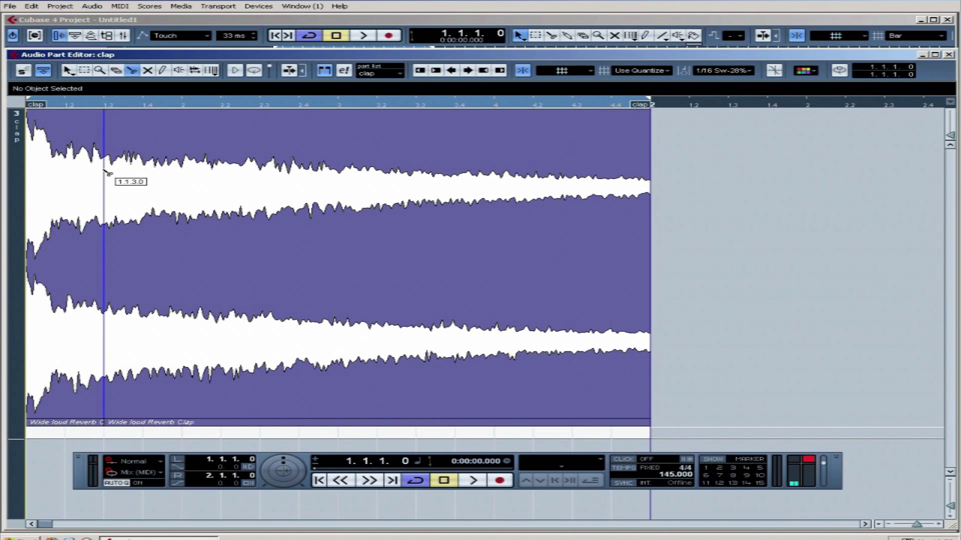
pyautogui.press('1')
pyautogui.click(153, 196)
pyautogui.press('Delete')
pyautogui.moveTo(47, 210); pyautogui.dragTo(205, 222)
# Step: Copy the clap onto beat 4, add short fade-outs to both hits, and close the editor
pyautogui.hotkey('ctrl', 'd')
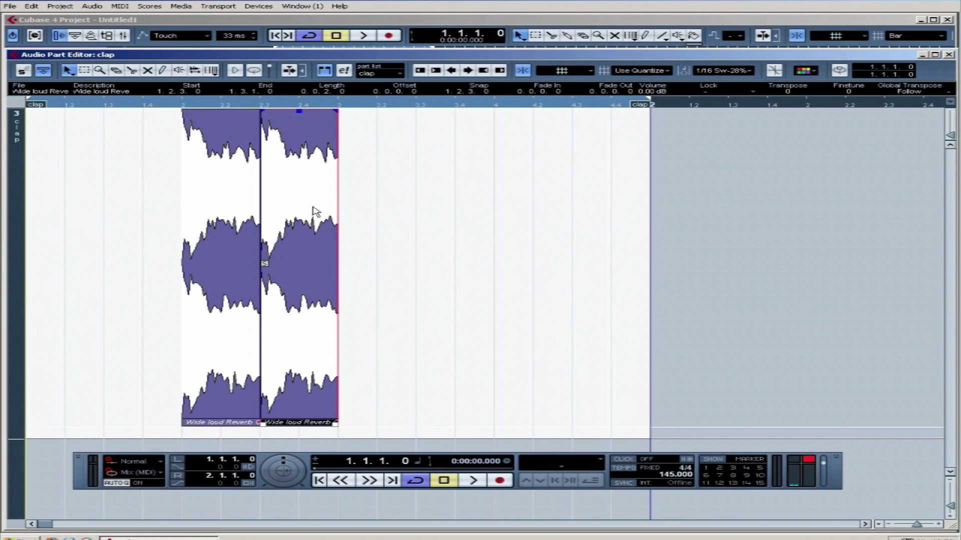
pyautogui.moveTo(315, 211); pyautogui.dragTo(173, 258)
pyautogui.click(356, 241)
pyautogui.moveTo(255, 112); pyautogui.dragTo(252, 114)
pyautogui.click(323, 151)
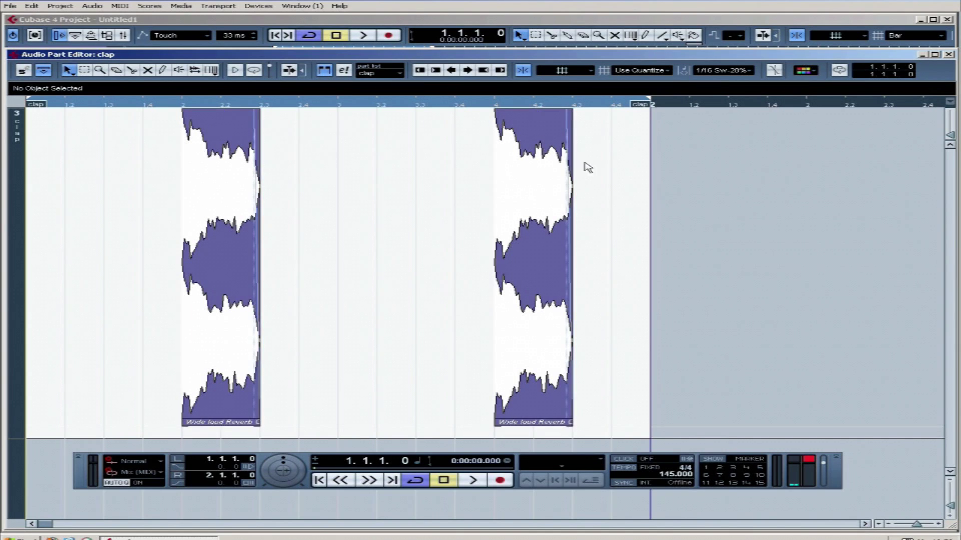
pyautogui.click(949, 55)
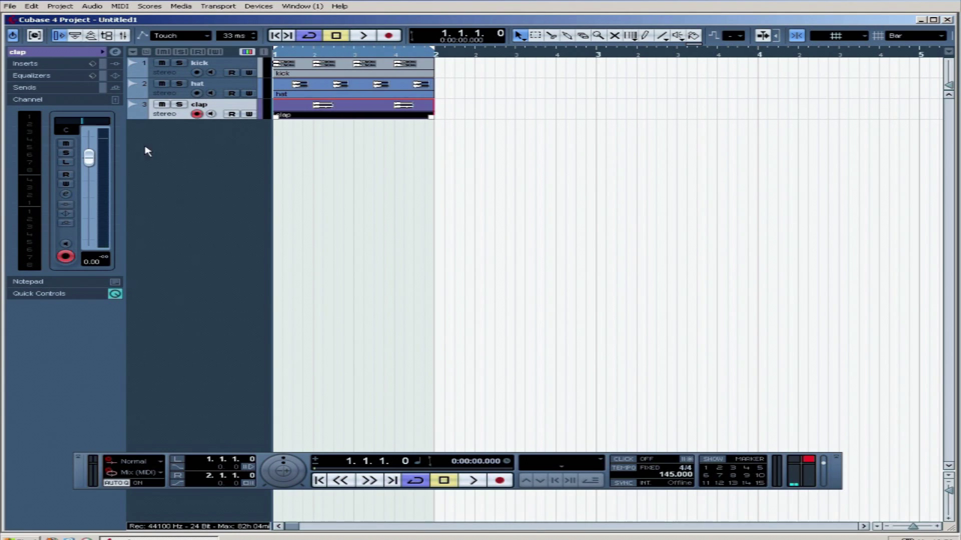
# Step: Pull the clap fader down to -oo and play the one-bar loop from bar 1
pyautogui.moveTo(95, 158); pyautogui.dragTo(100, 284)
pyautogui.press('space')
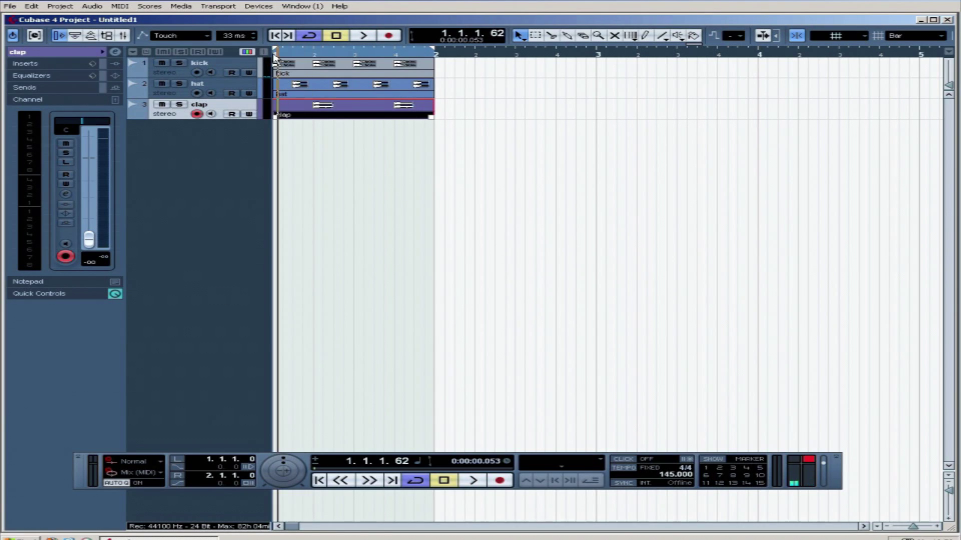
pyautogui.click(356, 56)
pyautogui.click(357, 58)
pyautogui.press('space')
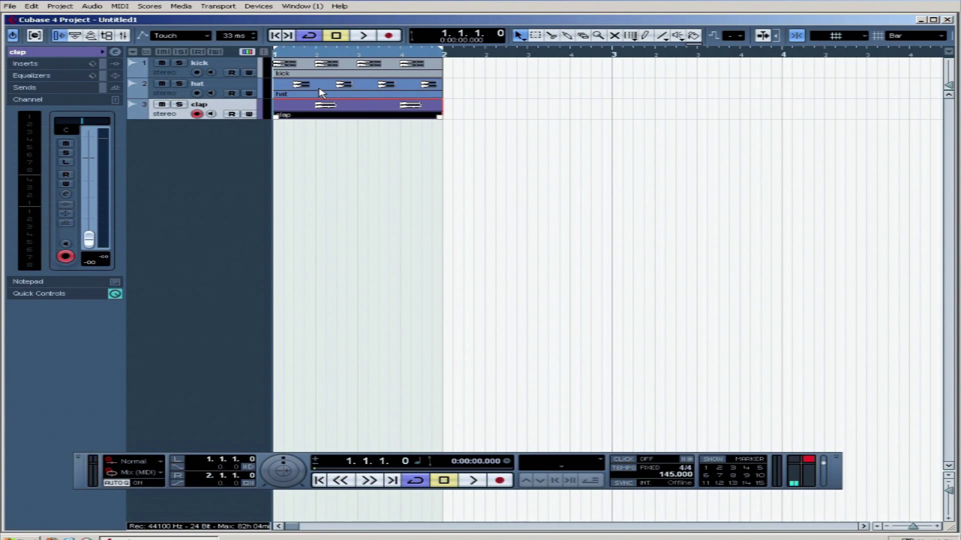
pyautogui.press('KP_2')
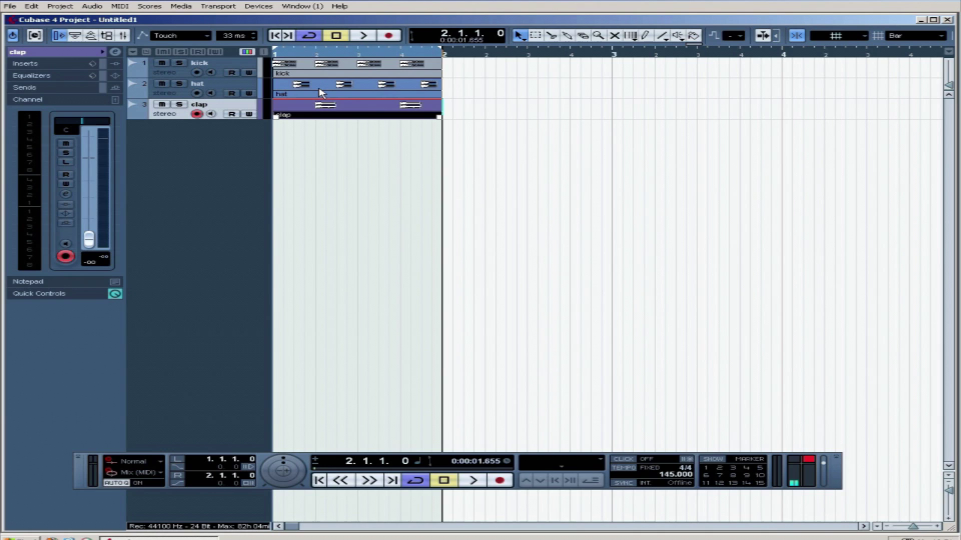
pyautogui.press('KP_1')
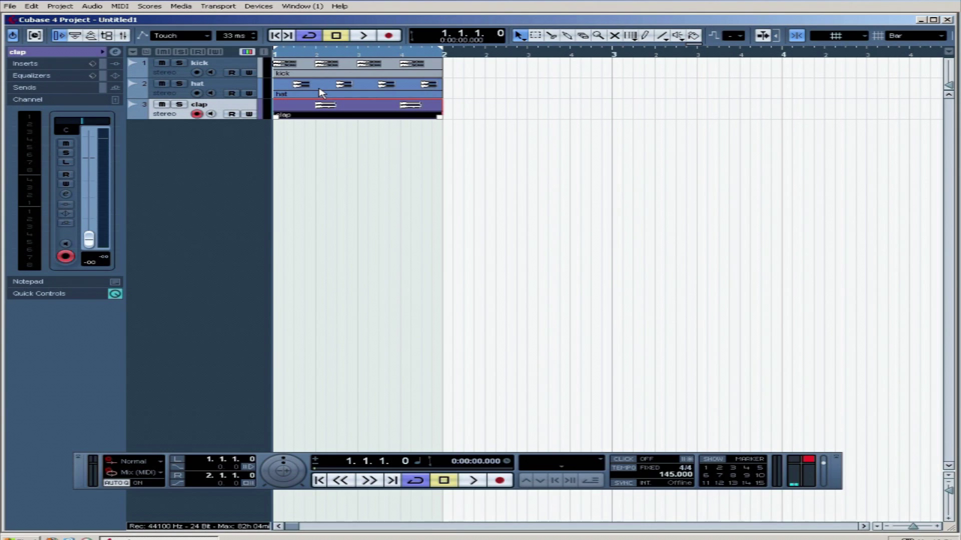
pyautogui.press('space')
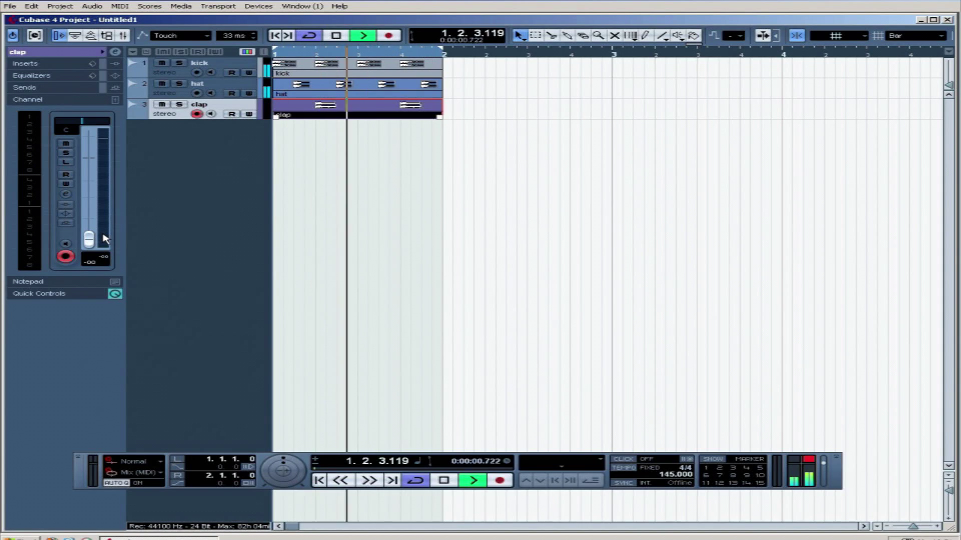
# Step: Raise the clap fader to about -13.5 dB during playback, then stop playback
pyautogui.moveTo(90, 239); pyautogui.dragTo(98, 210)
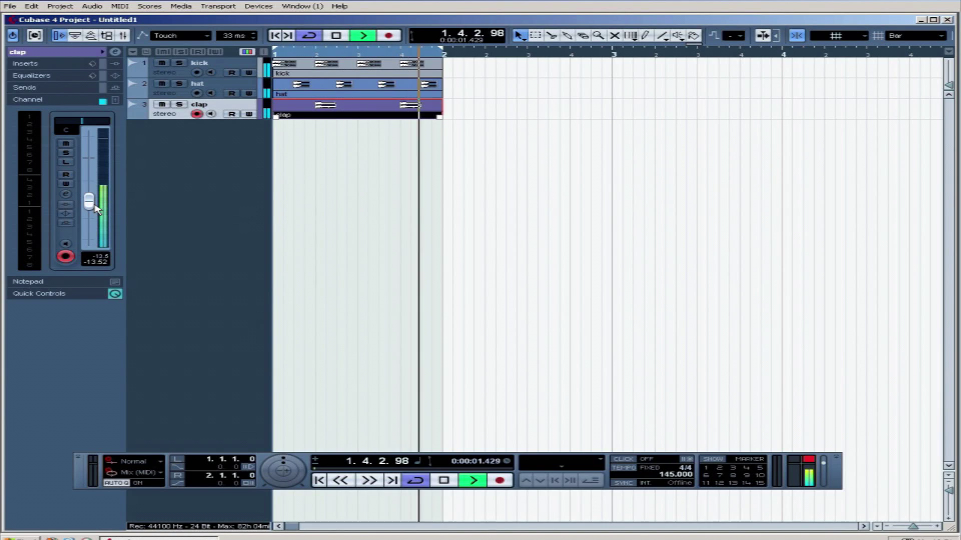
pyautogui.click(304, 182)
pyautogui.press('space')
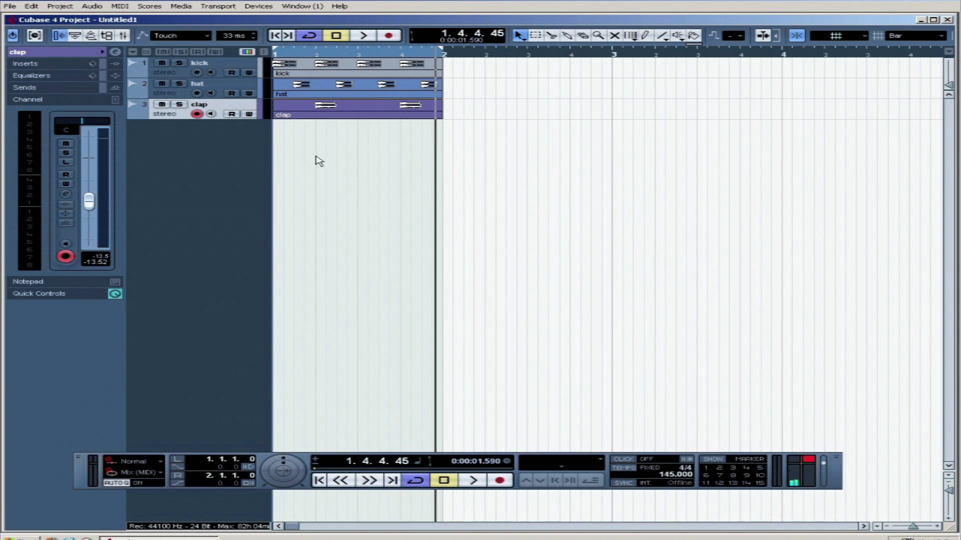
# Step: Open the clap's VST Audio Channel Settings and browse its effects without adding any
pyautogui.click(65, 195)
pyautogui.click(66, 195)
pyautogui.click(66, 195)
pyautogui.click(212, 218)
pyautogui.click(214, 218)
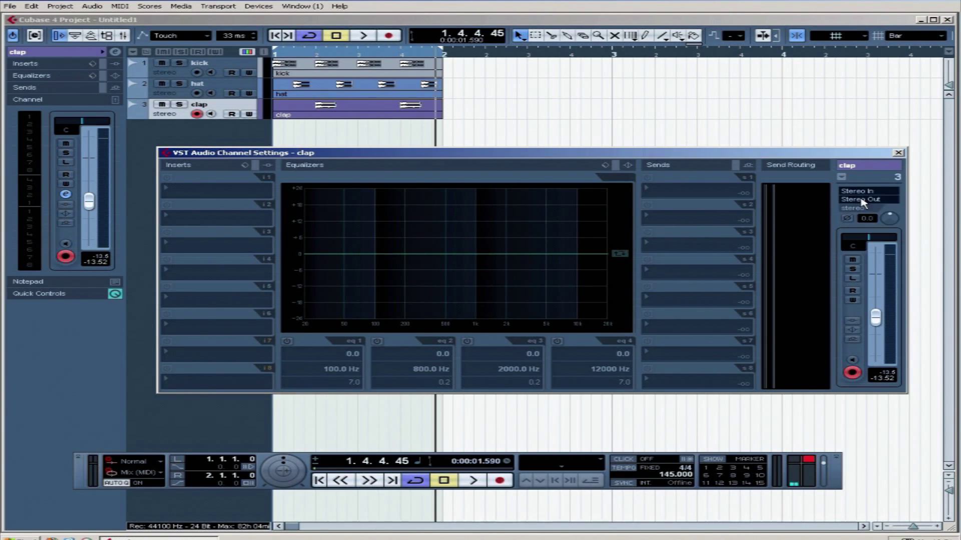
# Step: Close the clap's VST Audio Channel Settings unchanged and return to the kick, hat and clap arrangement
pyautogui.click(898, 152)
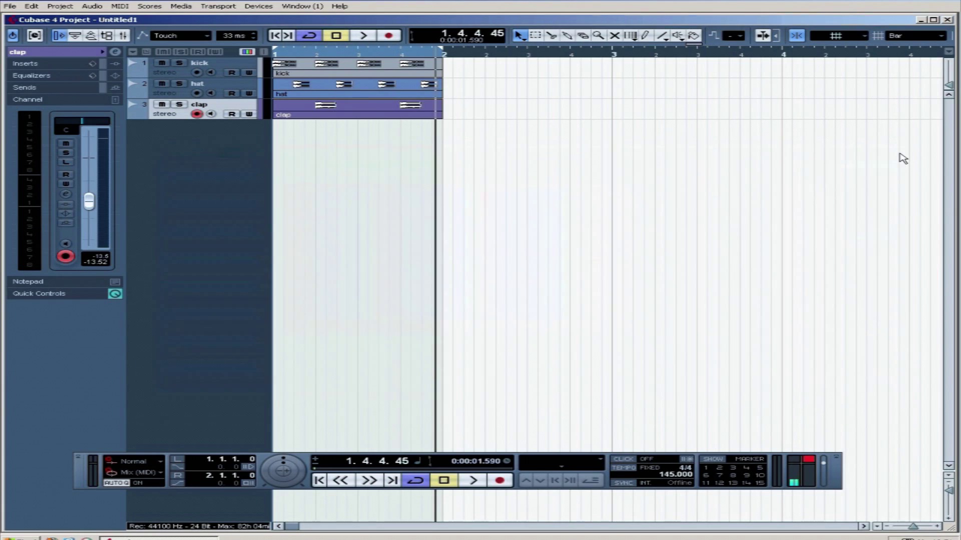
pyautogui.press('F3')
pyautogui.press('F3')
pyautogui.moveTo(545, 160); pyautogui.dragTo(323, 171)
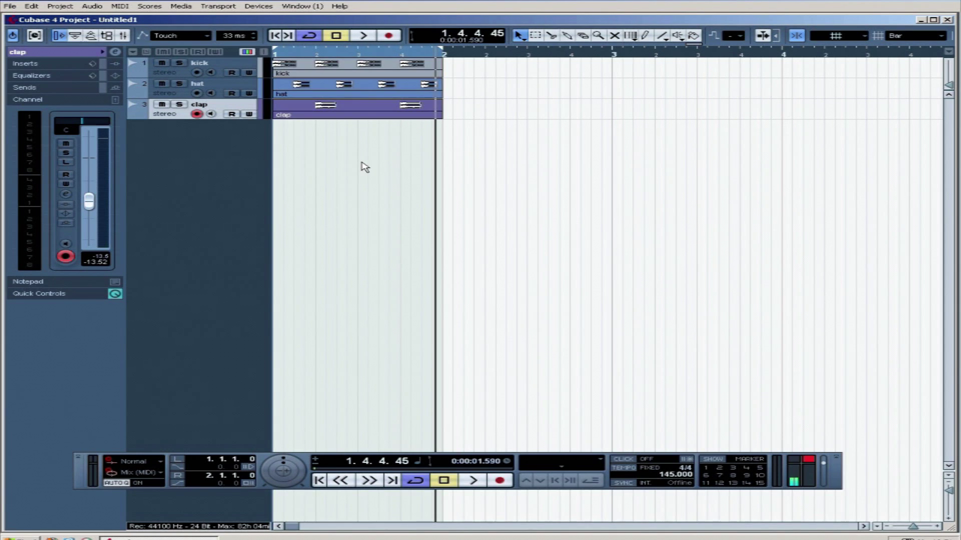